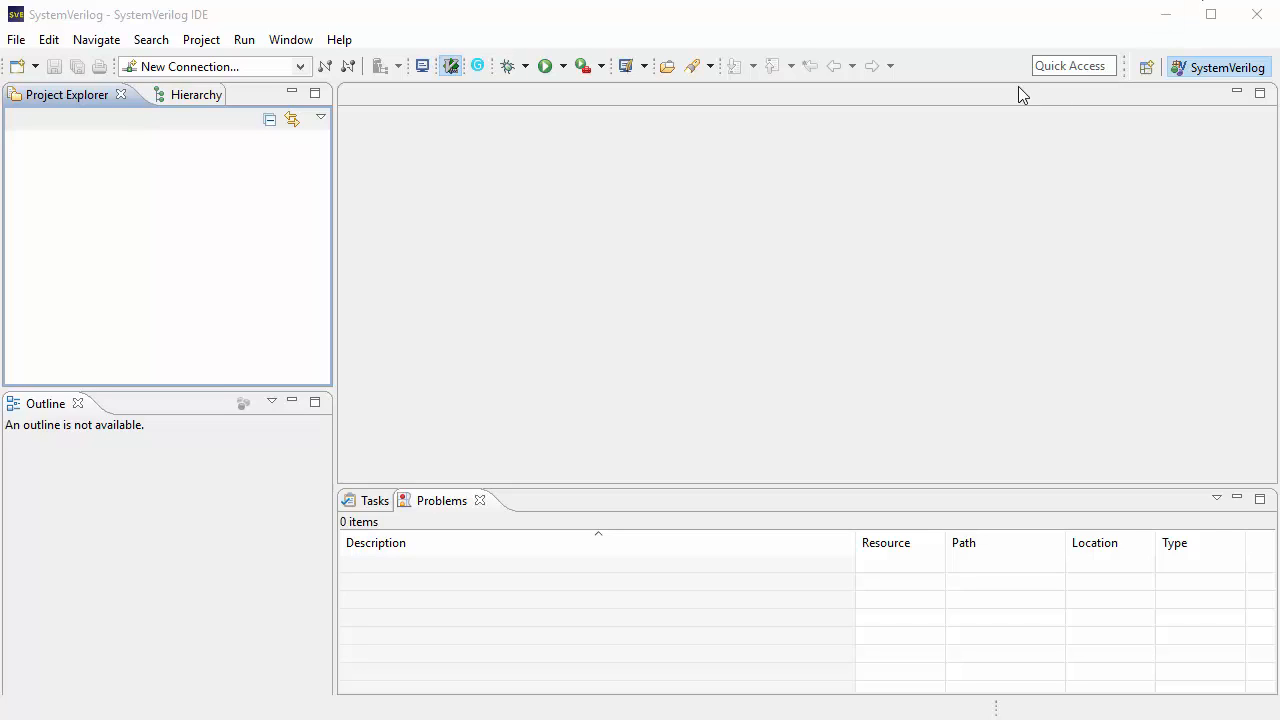
Step: Start a new SVE project named my_proj and continue to the filelist page
{"action": "left_click", "coordinate": [100, 190]}
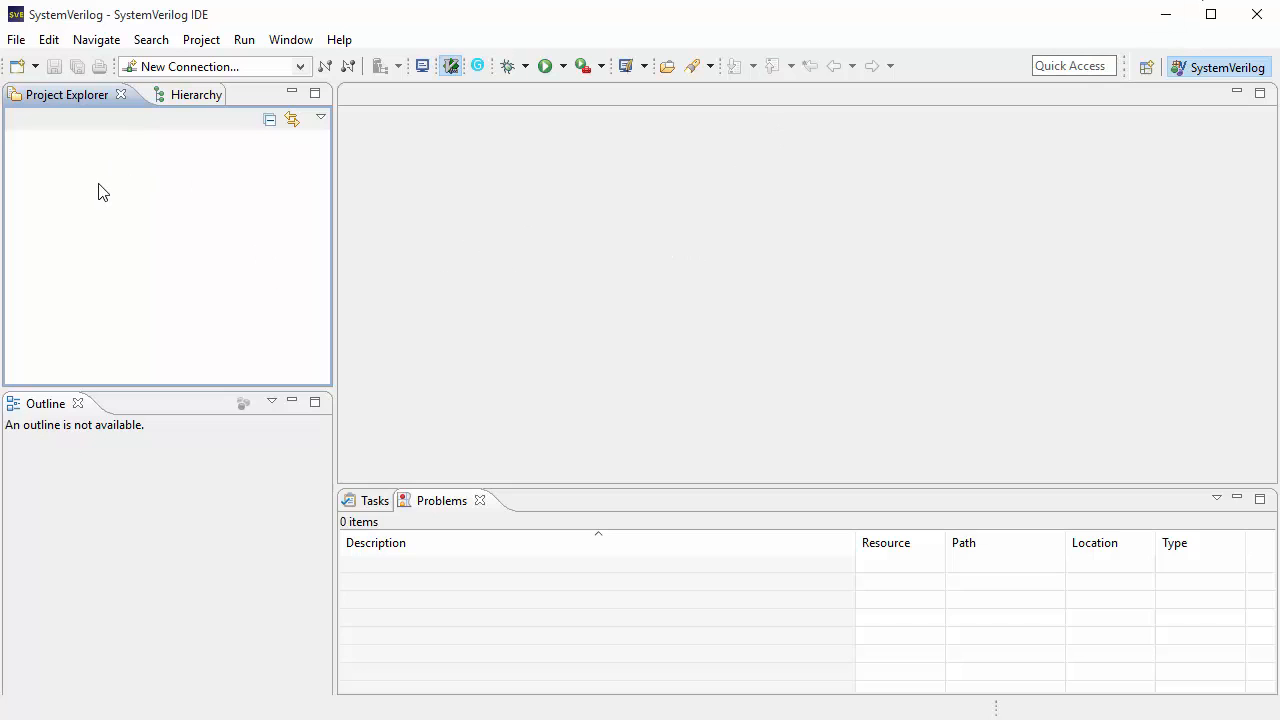
{"action": "right_click", "coordinate": [99, 186]}
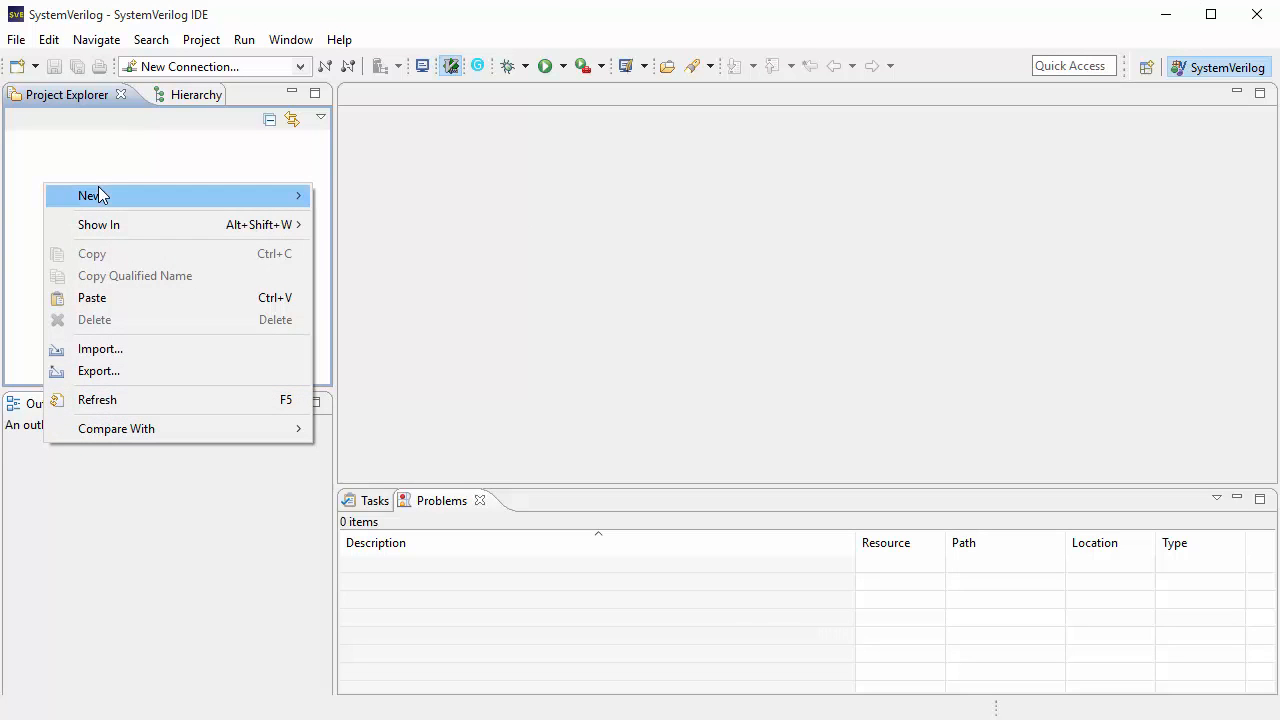
{"action": "mouse_move", "coordinate": [103, 203]}
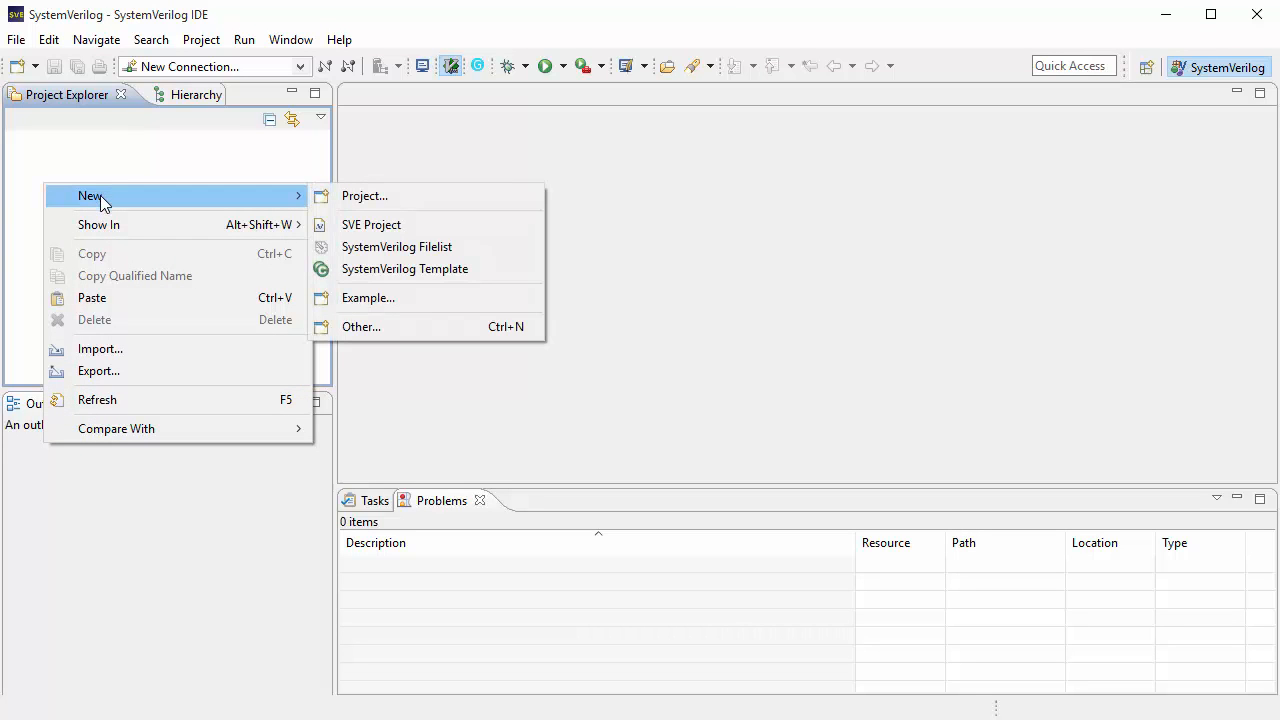
{"action": "left_click", "coordinate": [368, 229]}
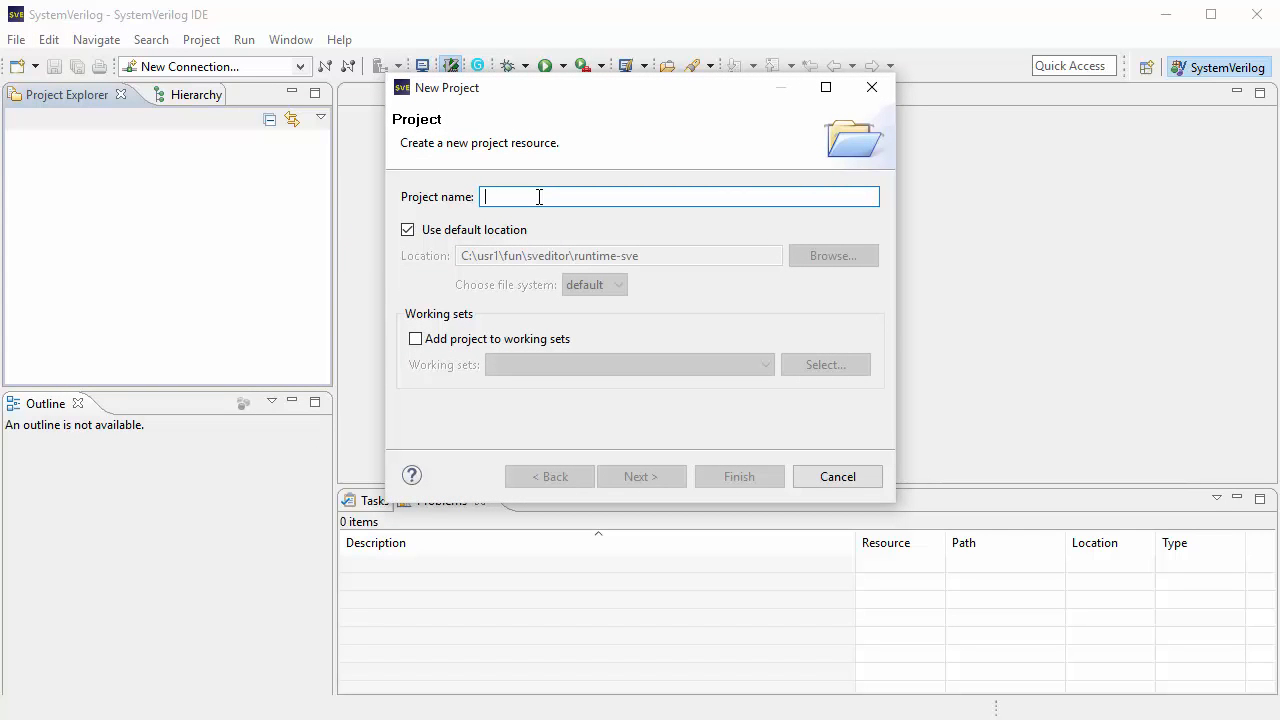
{"action": "type", "text": "my_proj"}
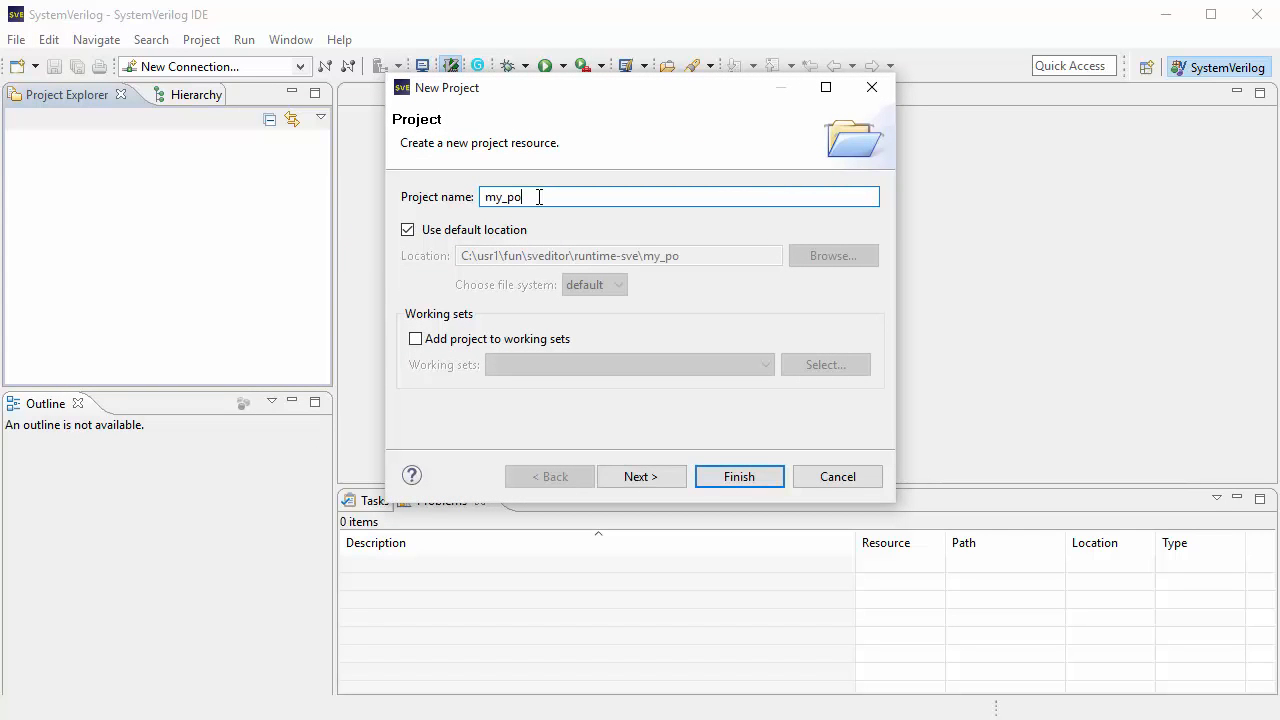
{"action": "left_click", "coordinate": [645, 477]}
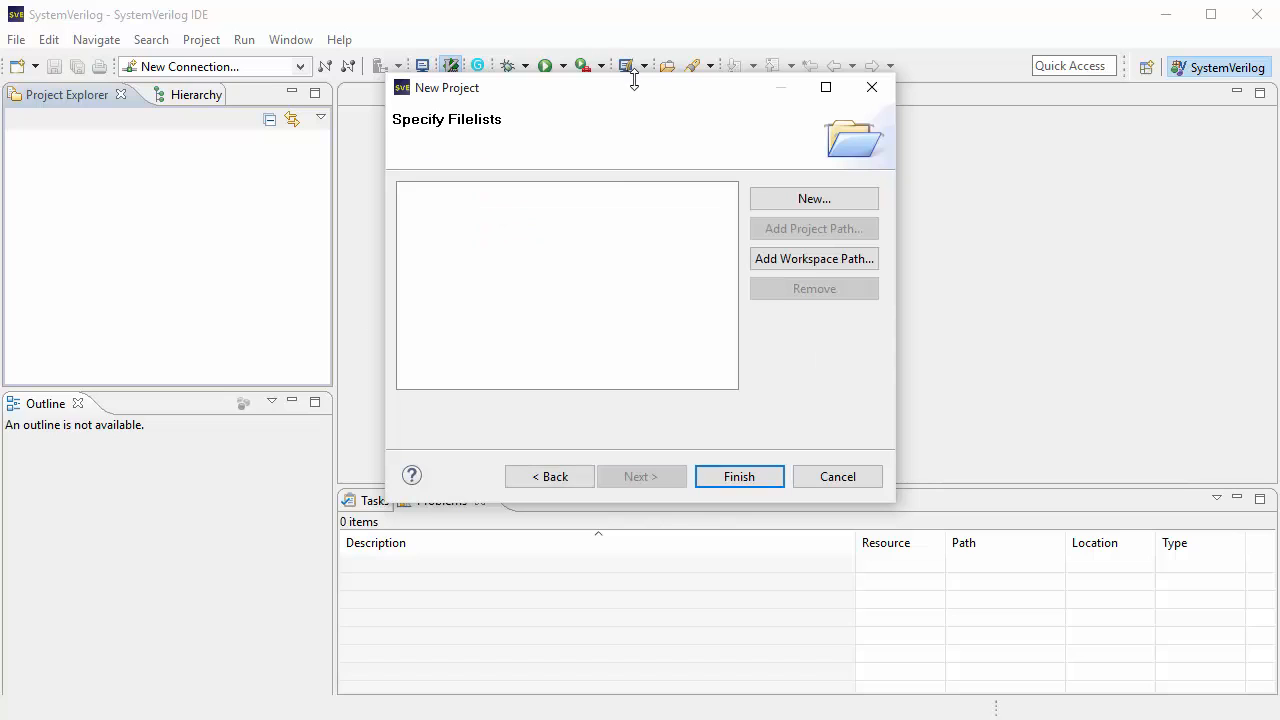
Step: Add a new filelist named sve.f to the project and finish creating it
{"action": "left_click_drag", "start_coordinate": [636, 98], "coordinate": [621, 155]}
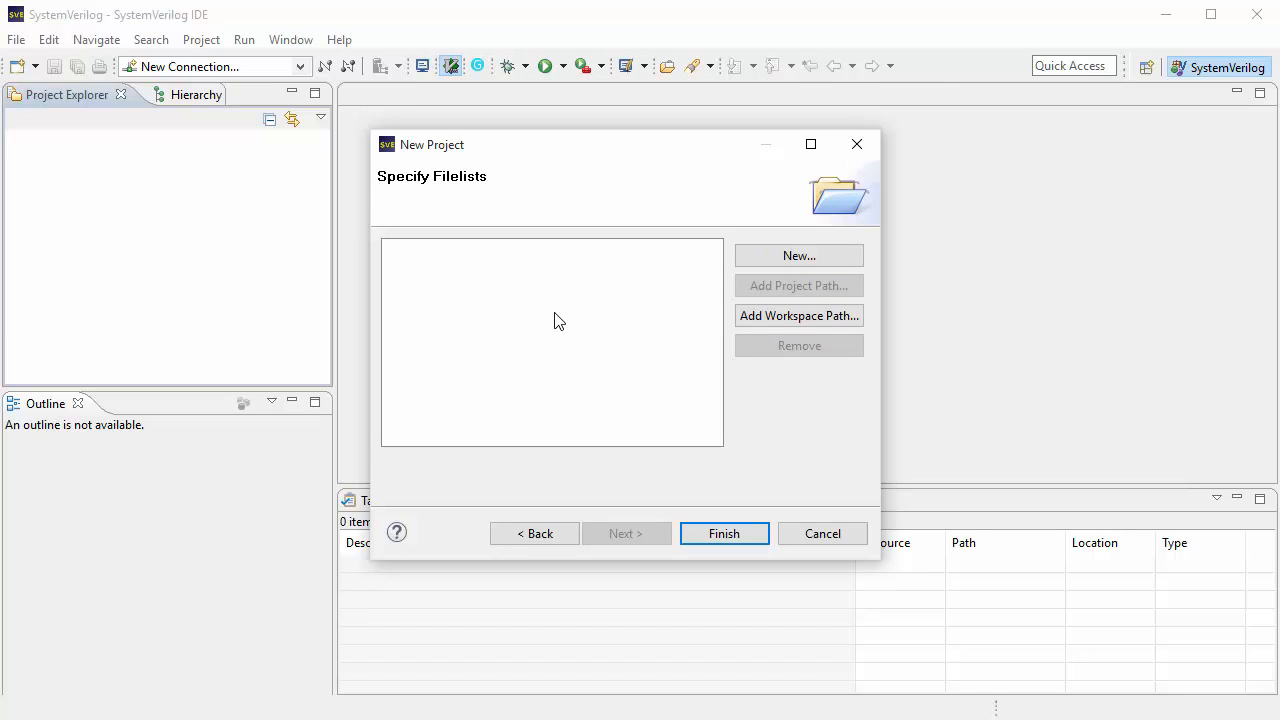
{"action": "left_click", "coordinate": [764, 257]}
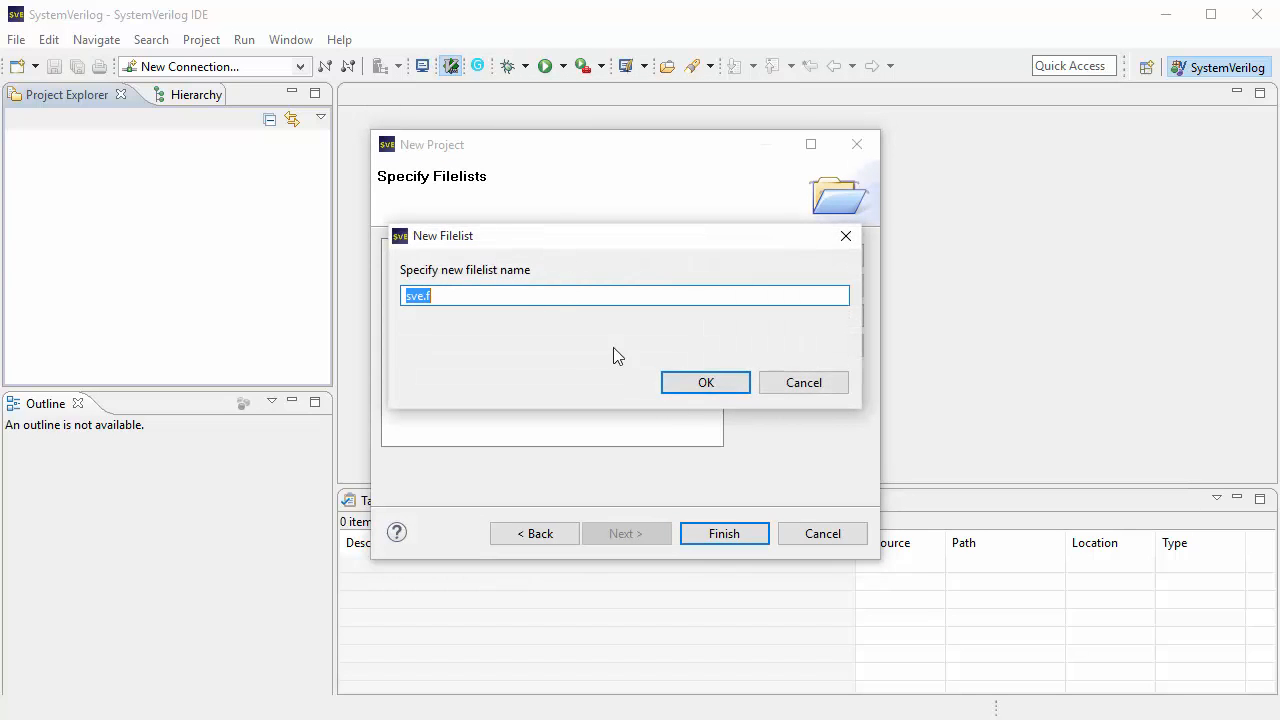
{"action": "left_click", "coordinate": [704, 384]}
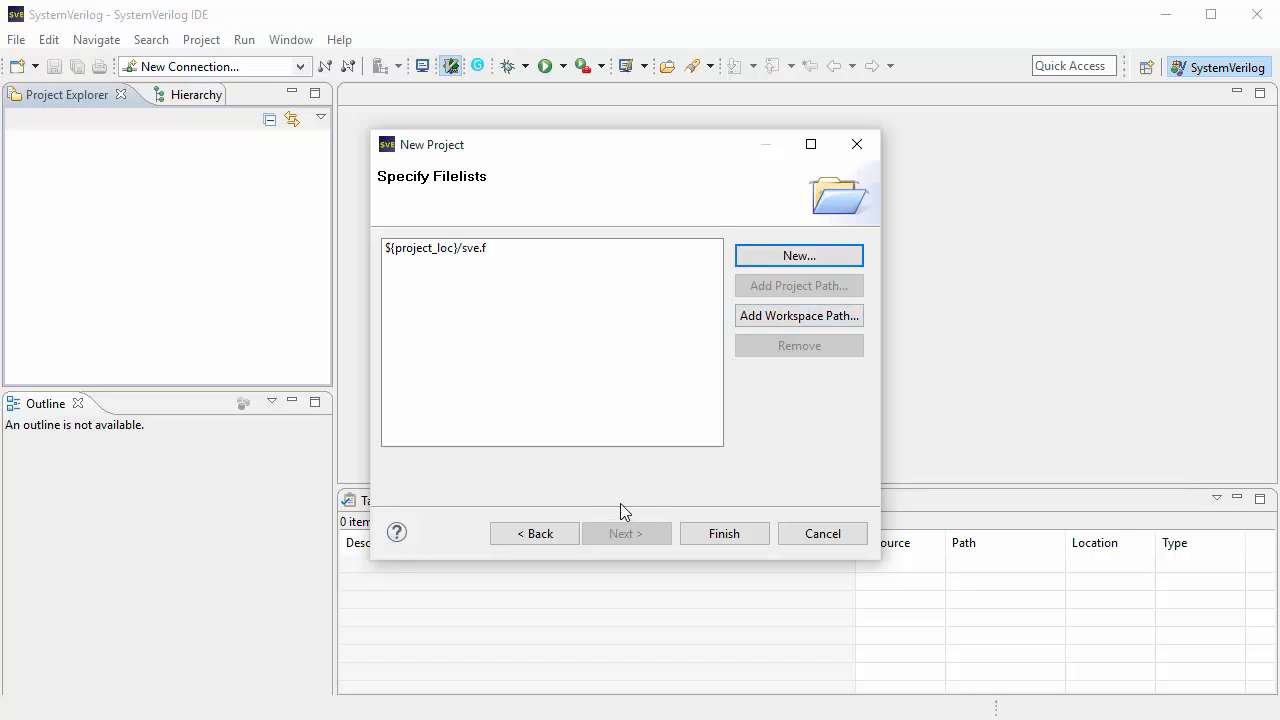
{"action": "left_click", "coordinate": [712, 536]}
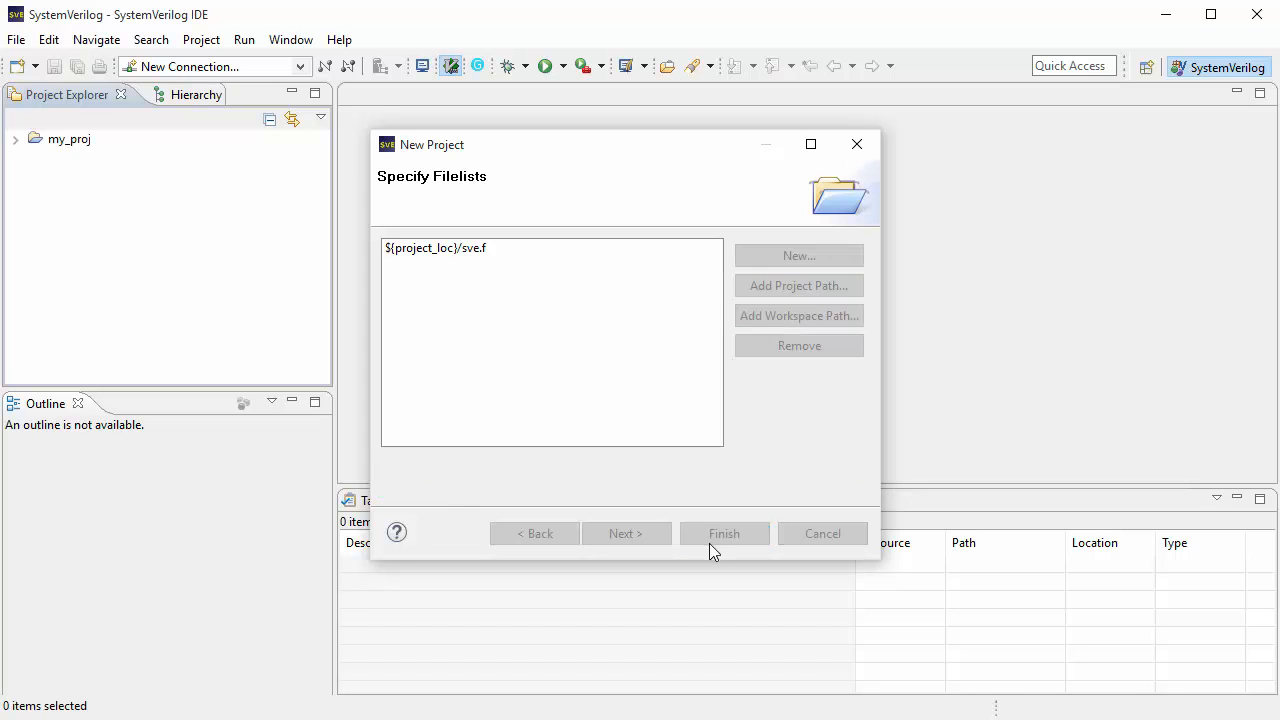
Step: Expand my_proj and open its sve.f filelist in the editor
{"action": "left_click", "coordinate": [16, 141]}
{"action": "left_click", "coordinate": [75, 178]}
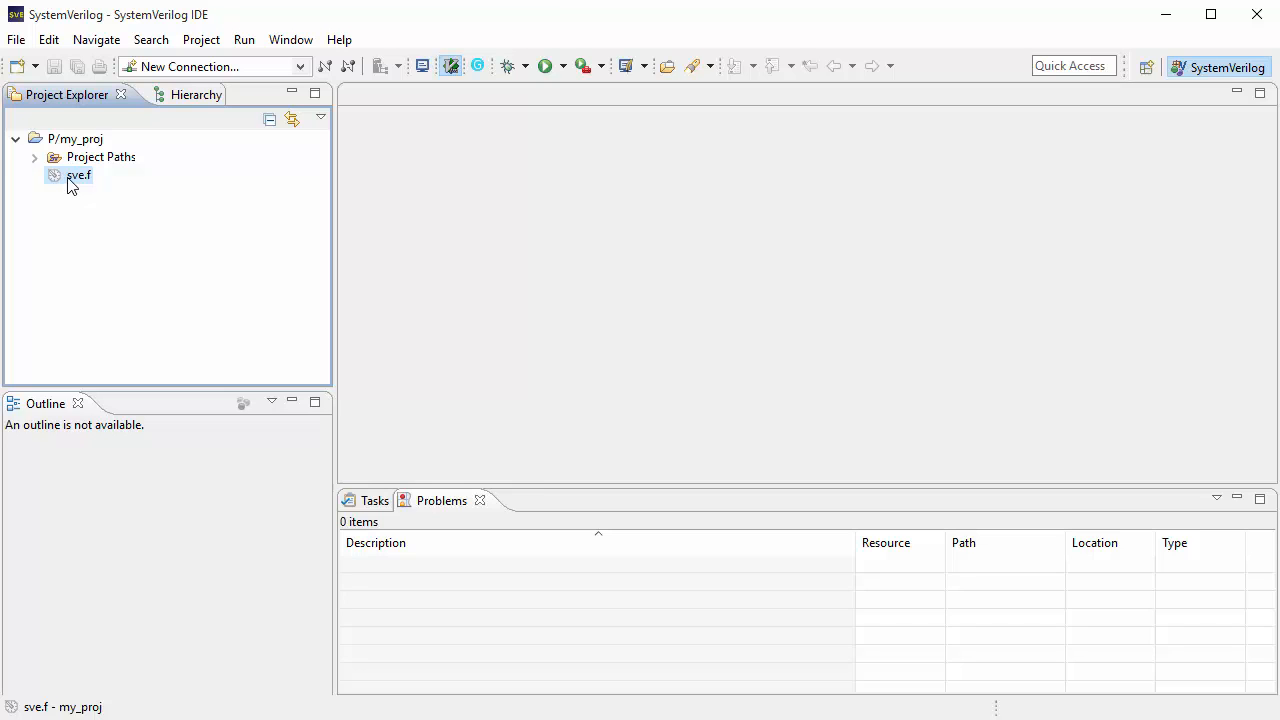
{"action": "double_click", "coordinate": [74, 178]}
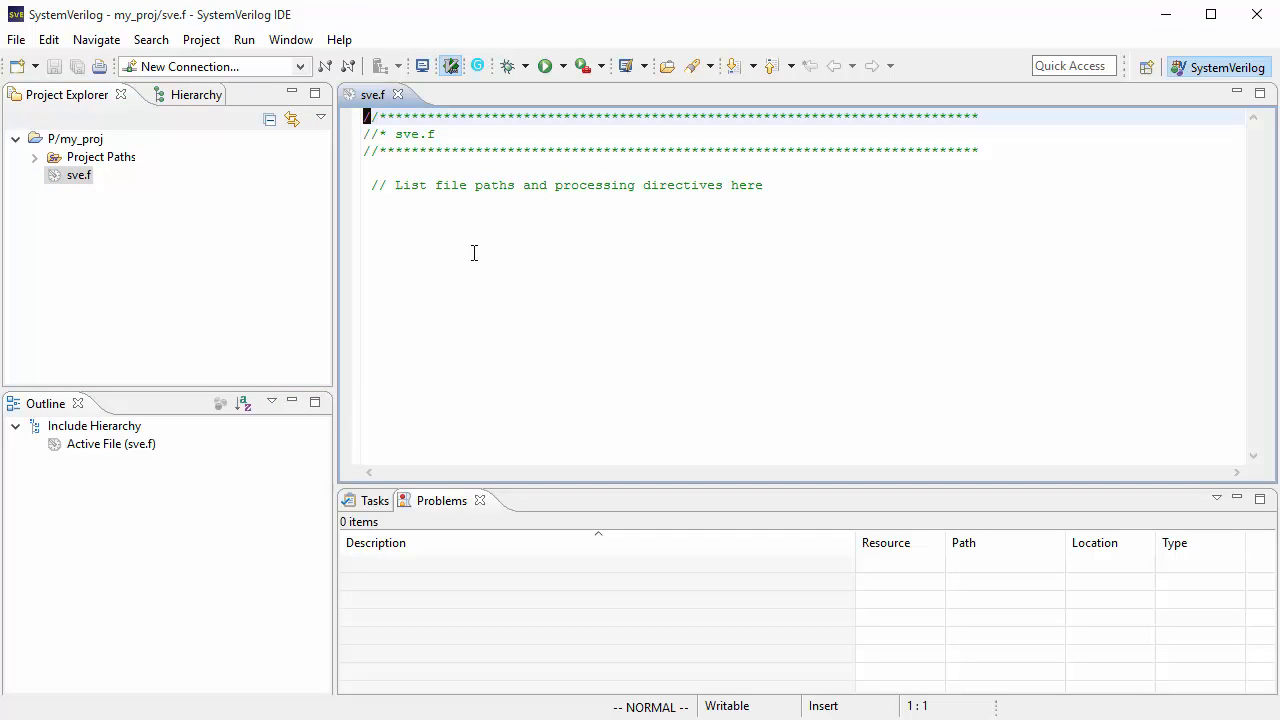
{"action": "left_click", "coordinate": [480, 218]}
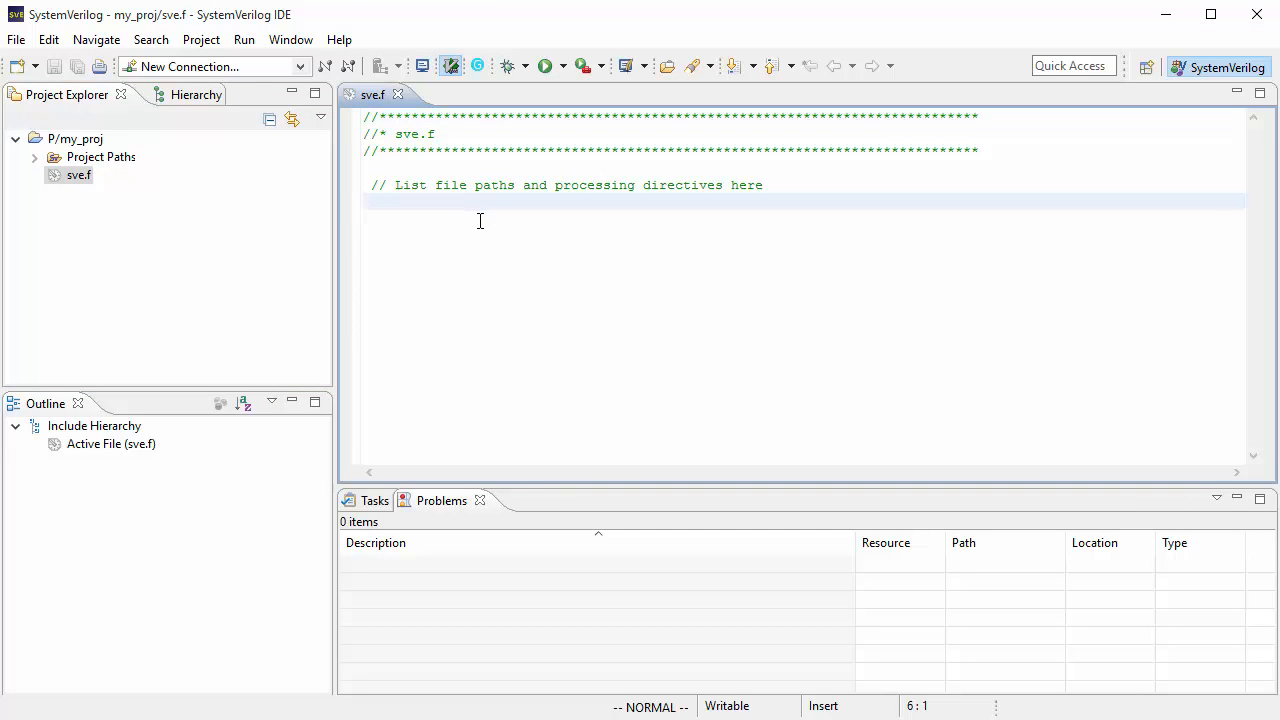
Step: Create a new SystemVerilog package named my_pkg in the my_proj project
{"action": "left_click", "coordinate": [55, 143]}
{"action": "right_click", "coordinate": [56, 146]}
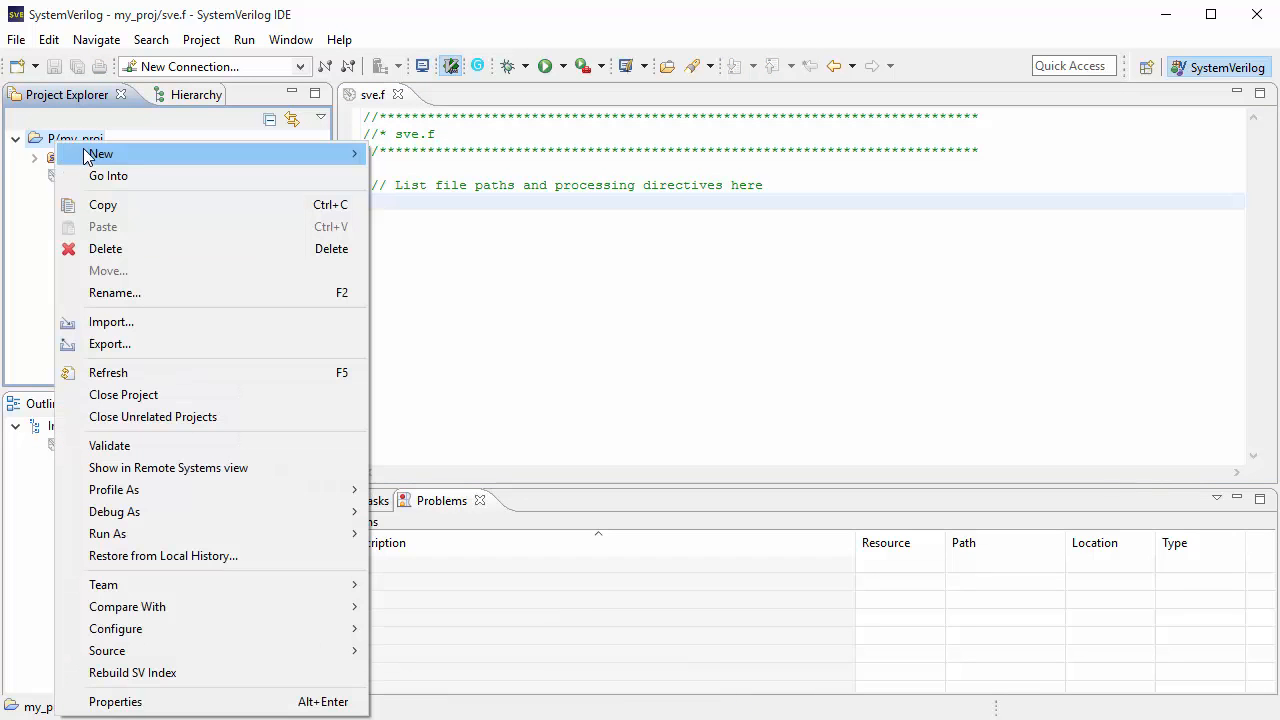
{"action": "mouse_move", "coordinate": [327, 155]}
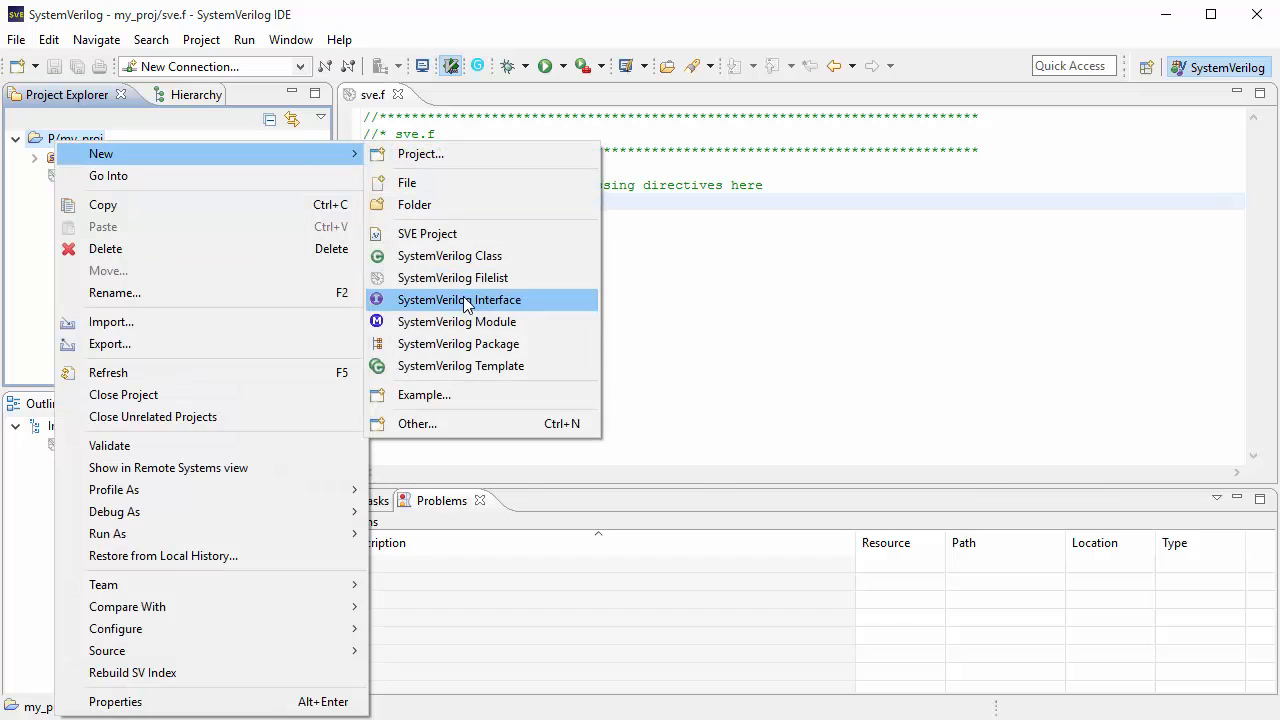
{"action": "left_click", "coordinate": [517, 347]}
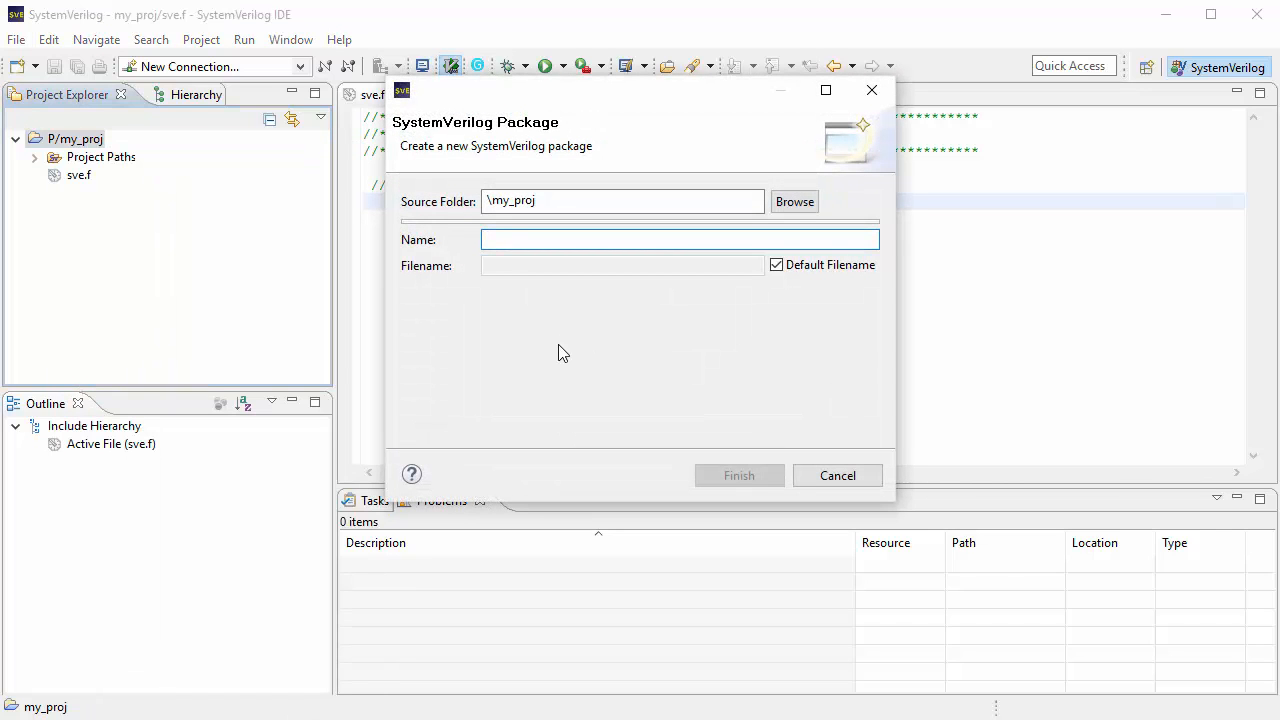
{"action": "type", "text": "my_pkg"}
{"action": "key", "text": "Return"}
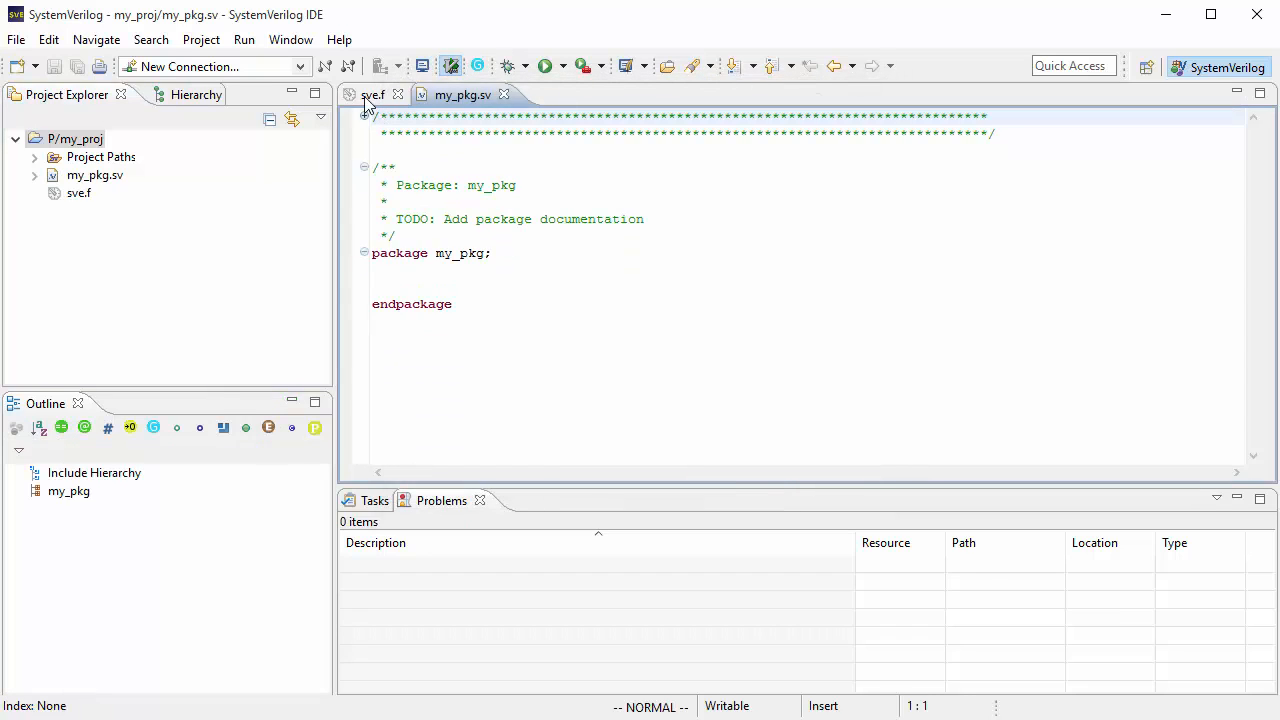
Step: Add the line my_pkg.sv to the sve.f filelist and save the file
{"action": "left_click", "coordinate": [372, 94]}
{"action": "type", "text": "imy_pkg.sv"}
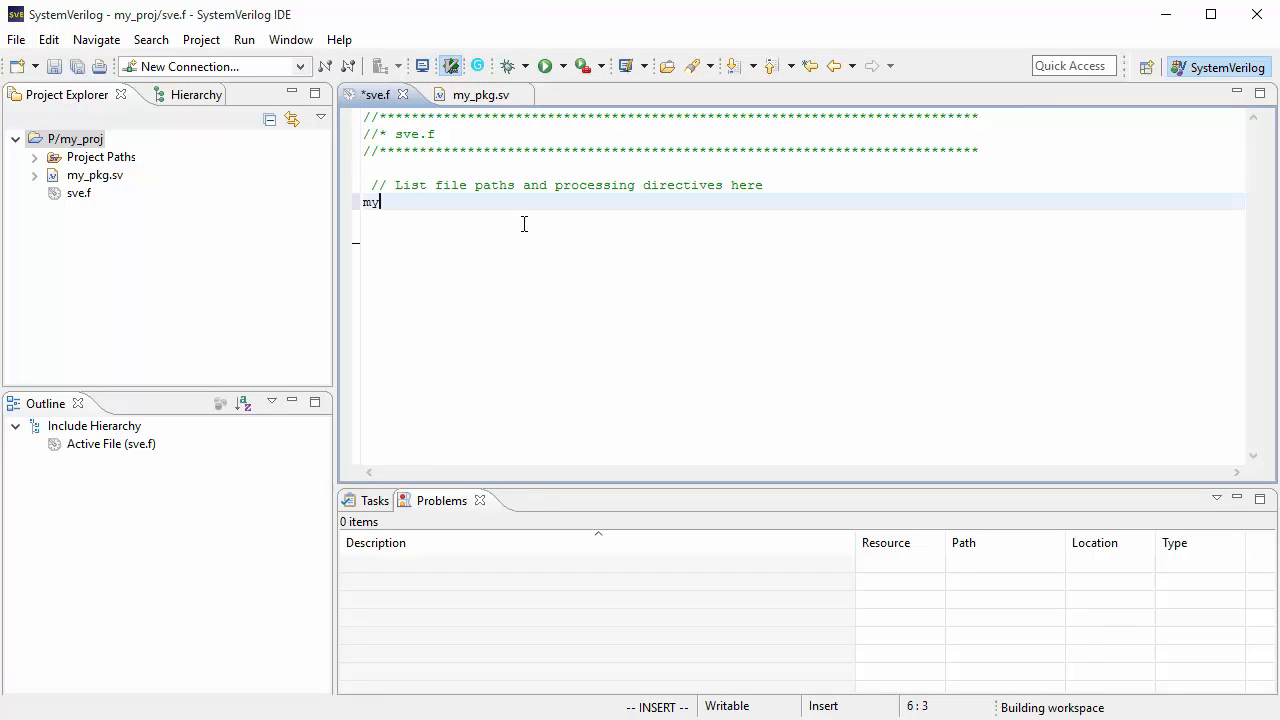
{"action": "key", "text": "Return"}
{"action": "key", "text": "Escape"}
{"action": "type", "text": ":w"}
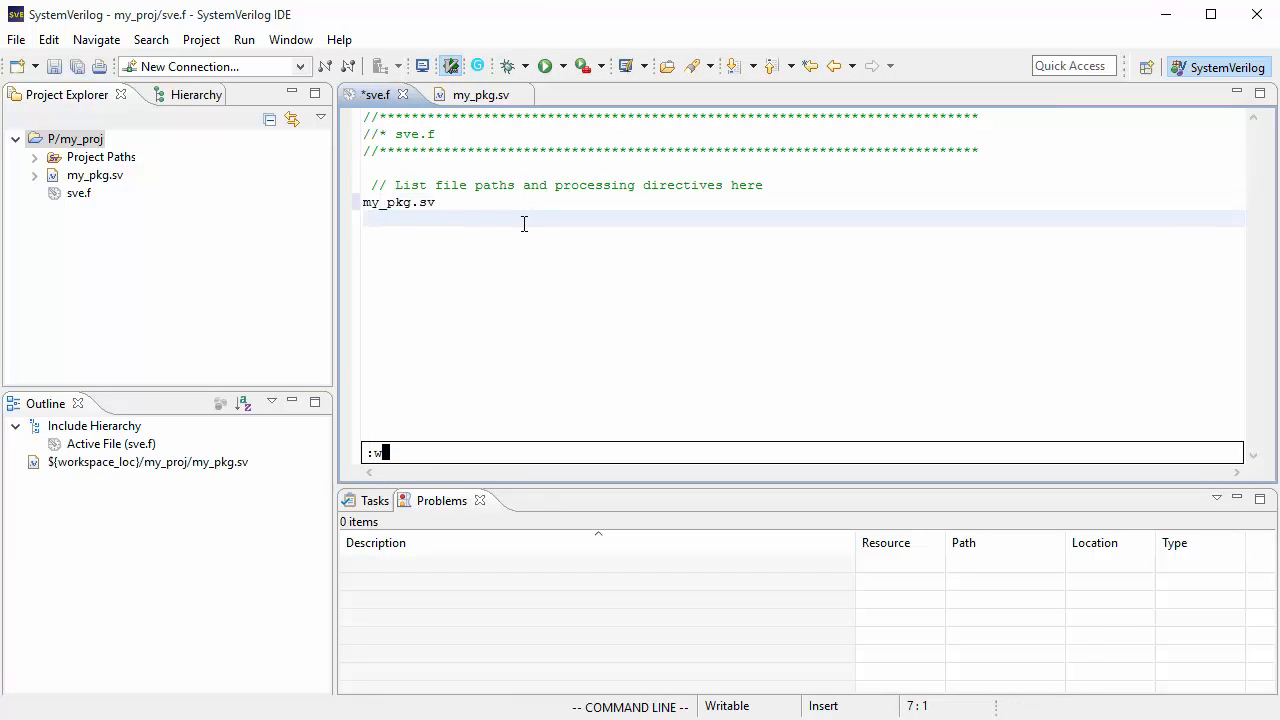
{"action": "key", "text": "Return"}
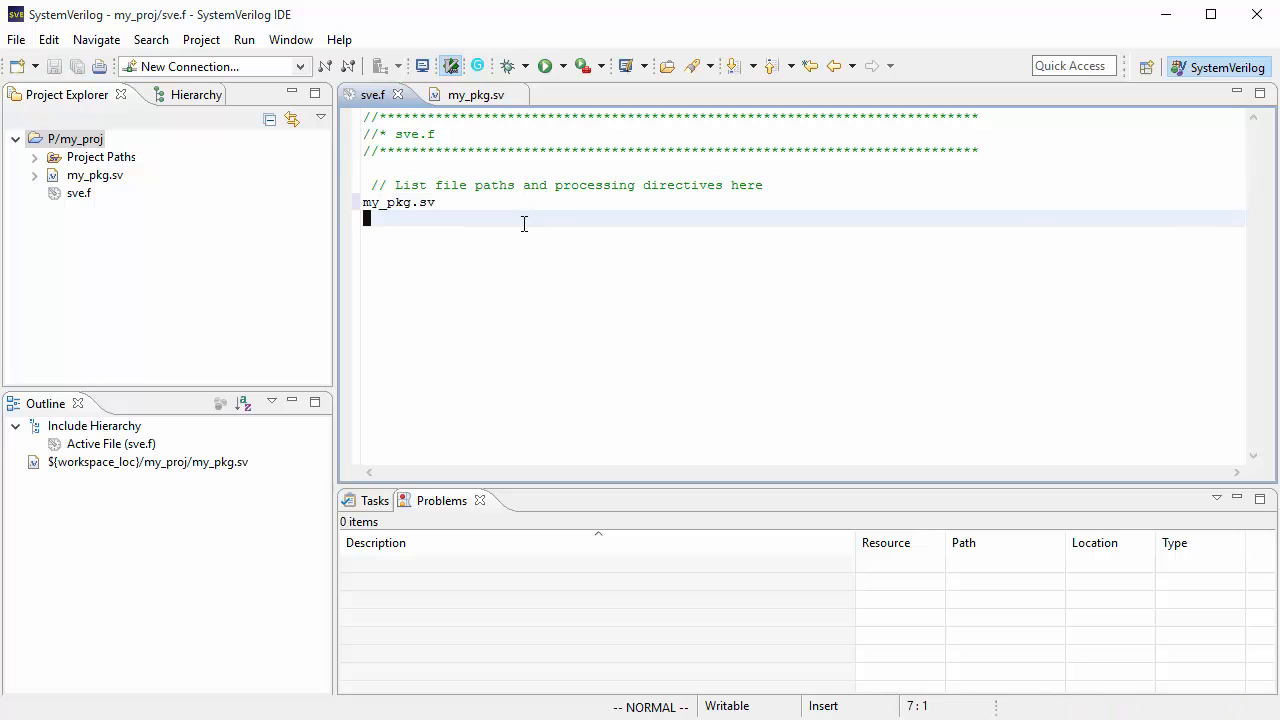
Step: Clean all projects so they rebuild, and close all open editors
{"action": "left_click", "coordinate": [201, 40]}
{"action": "left_click", "coordinate": [233, 180]}
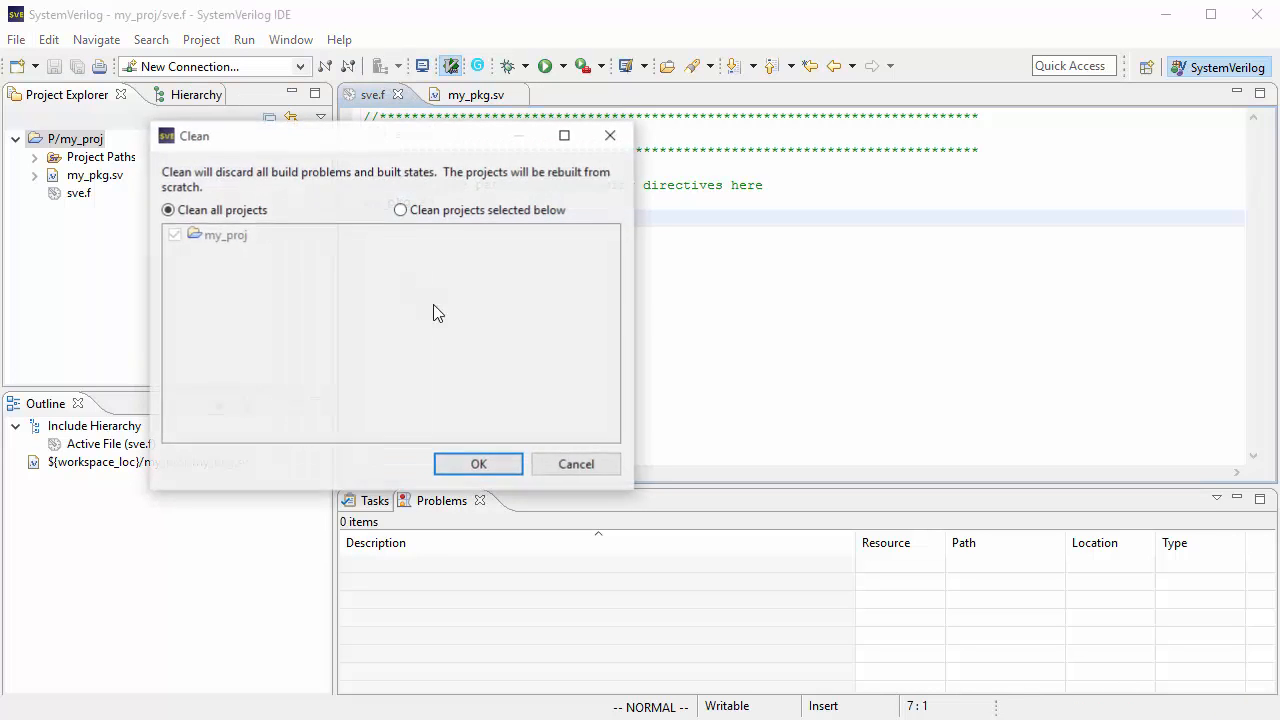
{"action": "left_click", "coordinate": [515, 468]}
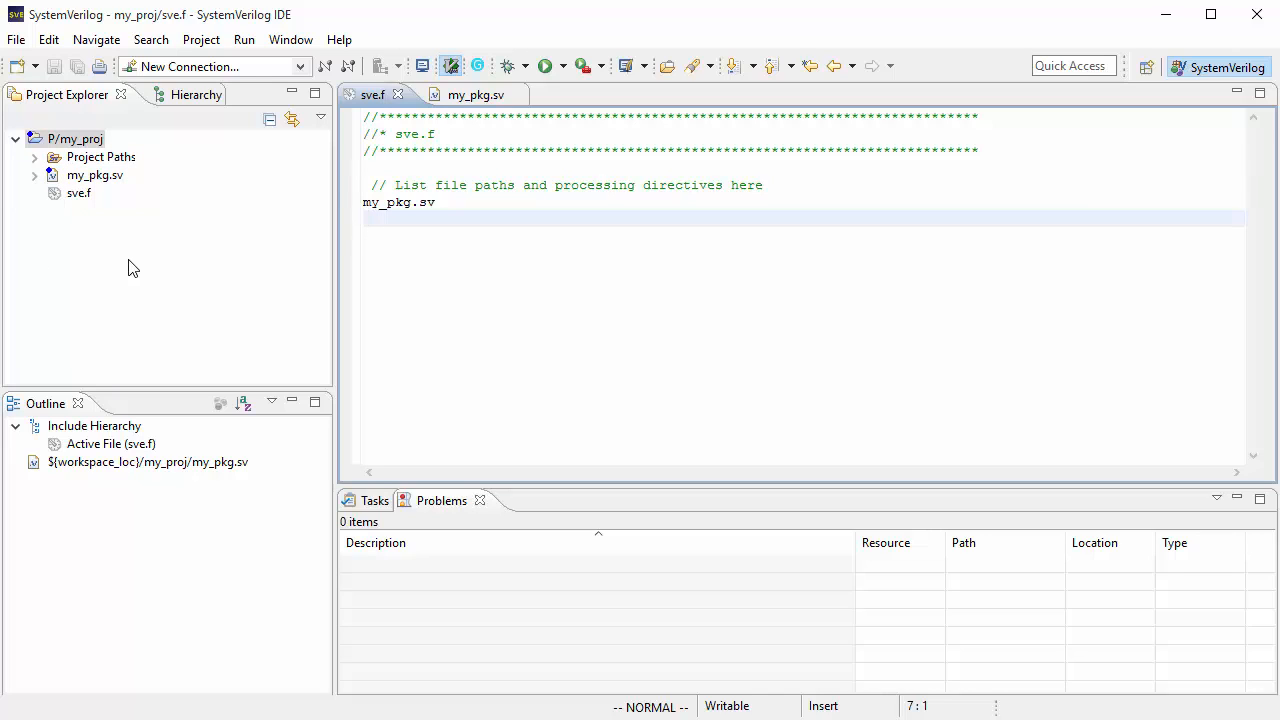
{"action": "right_click", "coordinate": [372, 97]}
{"action": "left_click", "coordinate": [428, 151]}
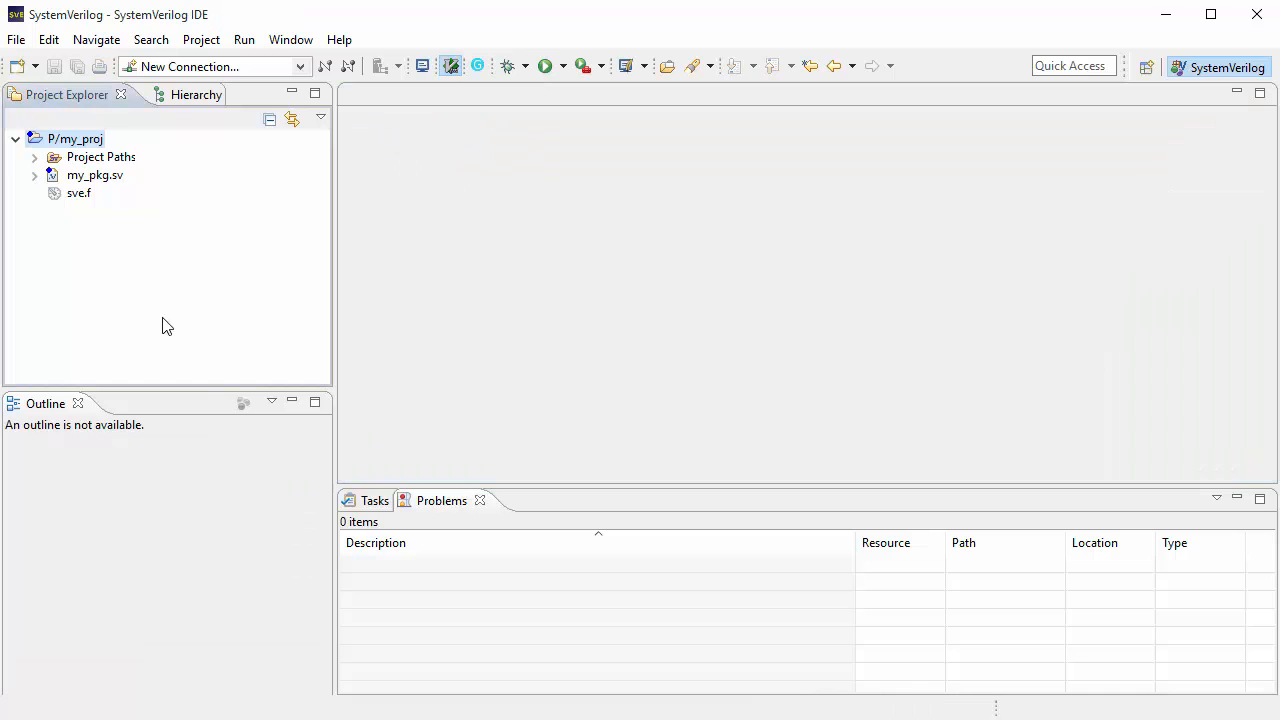
Step: Start another new SVE project named ubus
{"action": "right_click", "coordinate": [75, 239]}
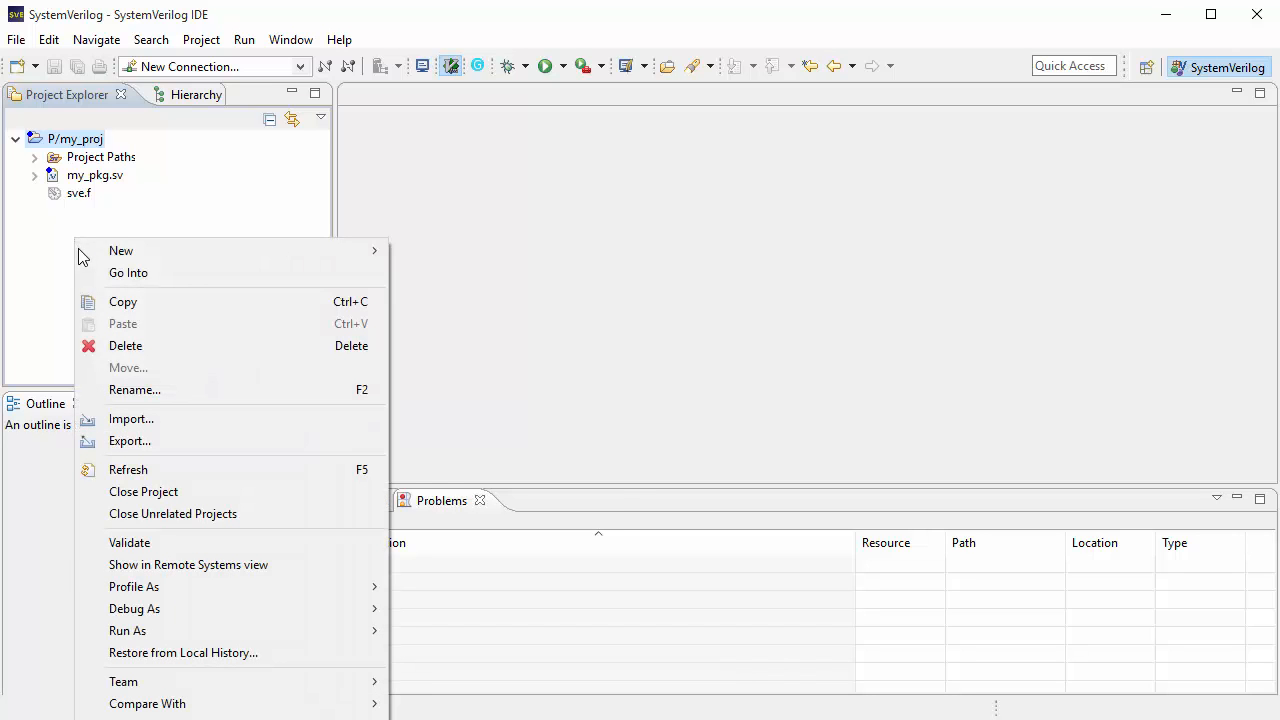
{"action": "mouse_move", "coordinate": [229, 245]}
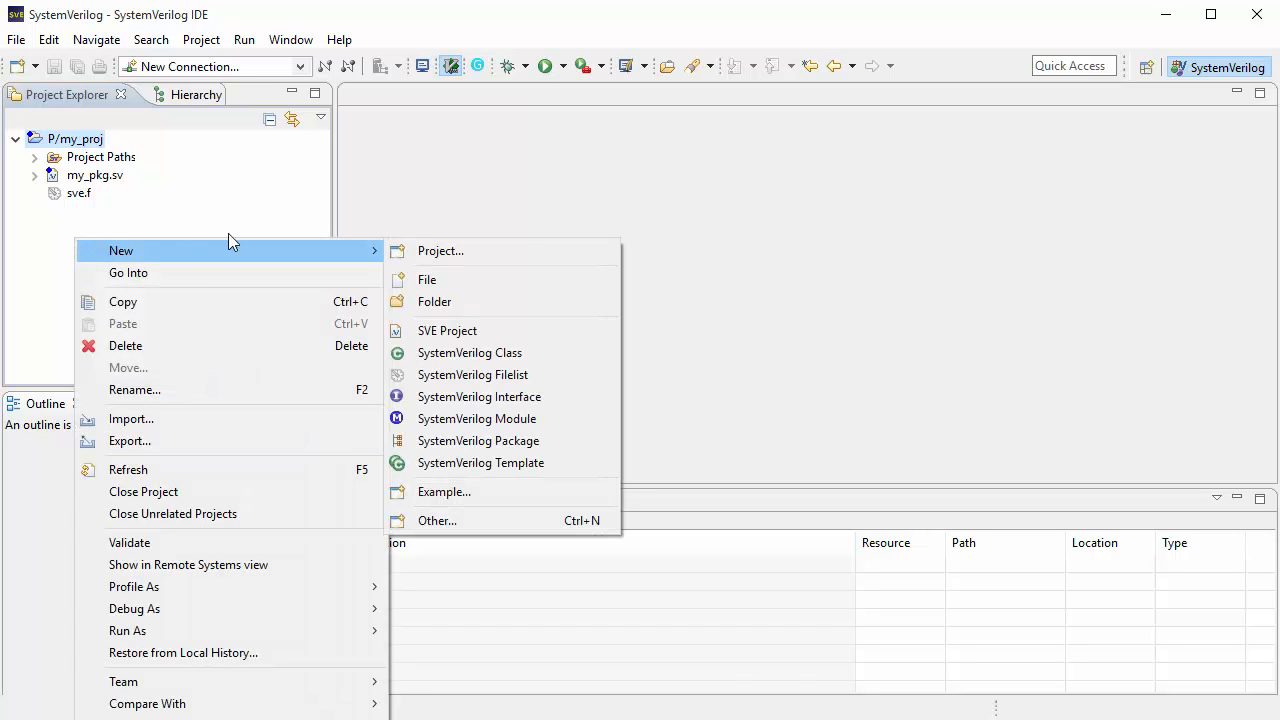
{"action": "left_click", "coordinate": [482, 333]}
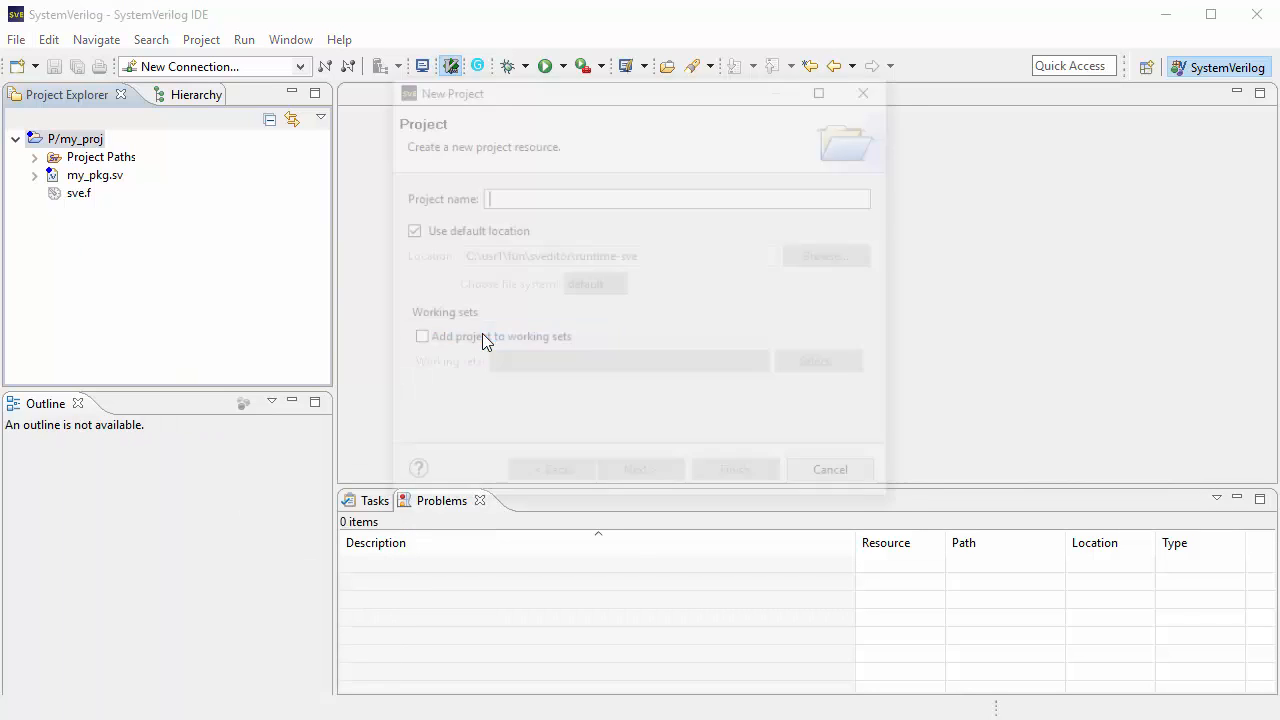
{"action": "type", "text": "ubus"}
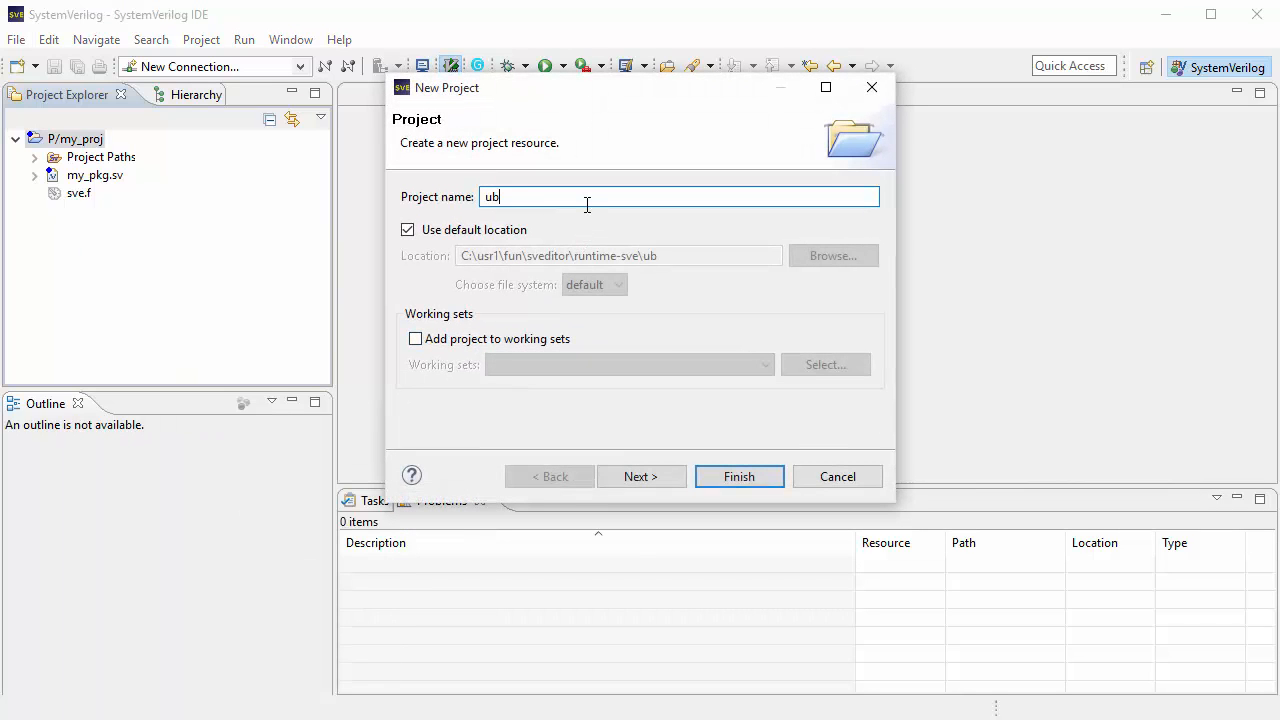
Step: Set the ubus project location to C:\usr1\fun\sveditor\uvm\examples\integrated\ubus instead of the default location
{"action": "left_click", "coordinate": [408, 231]}
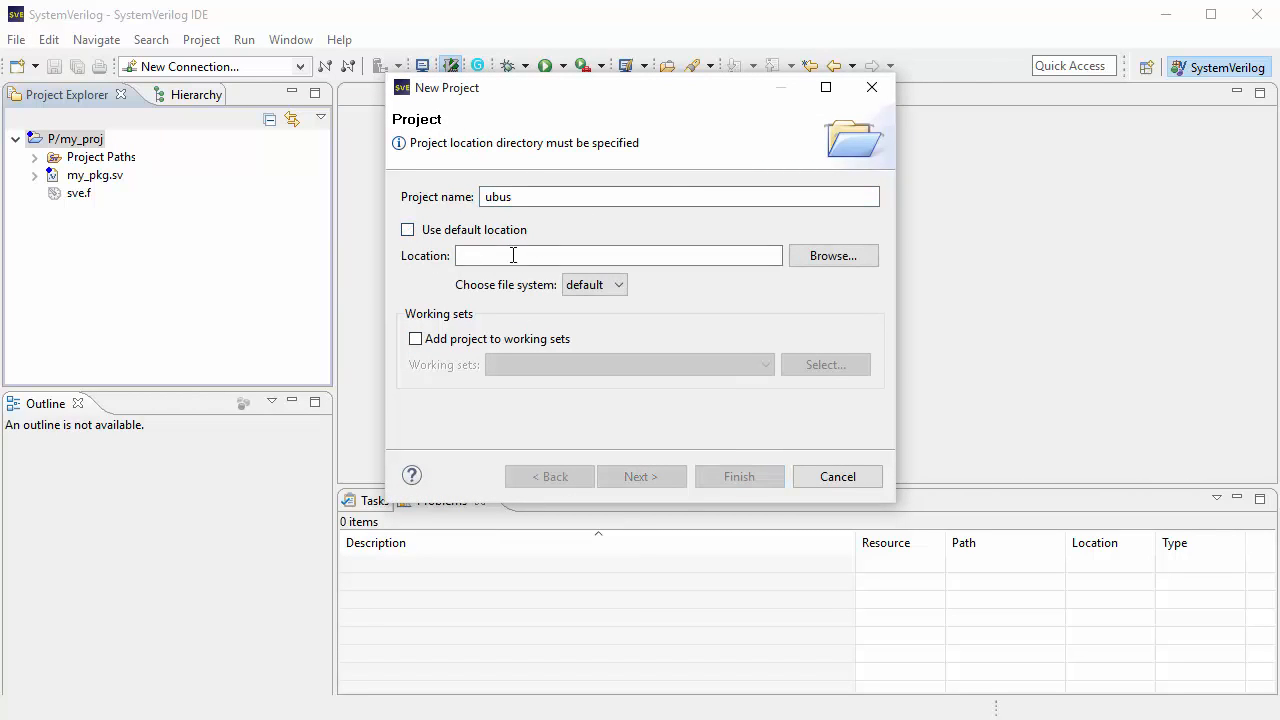
{"action": "left_click", "coordinate": [826, 256]}
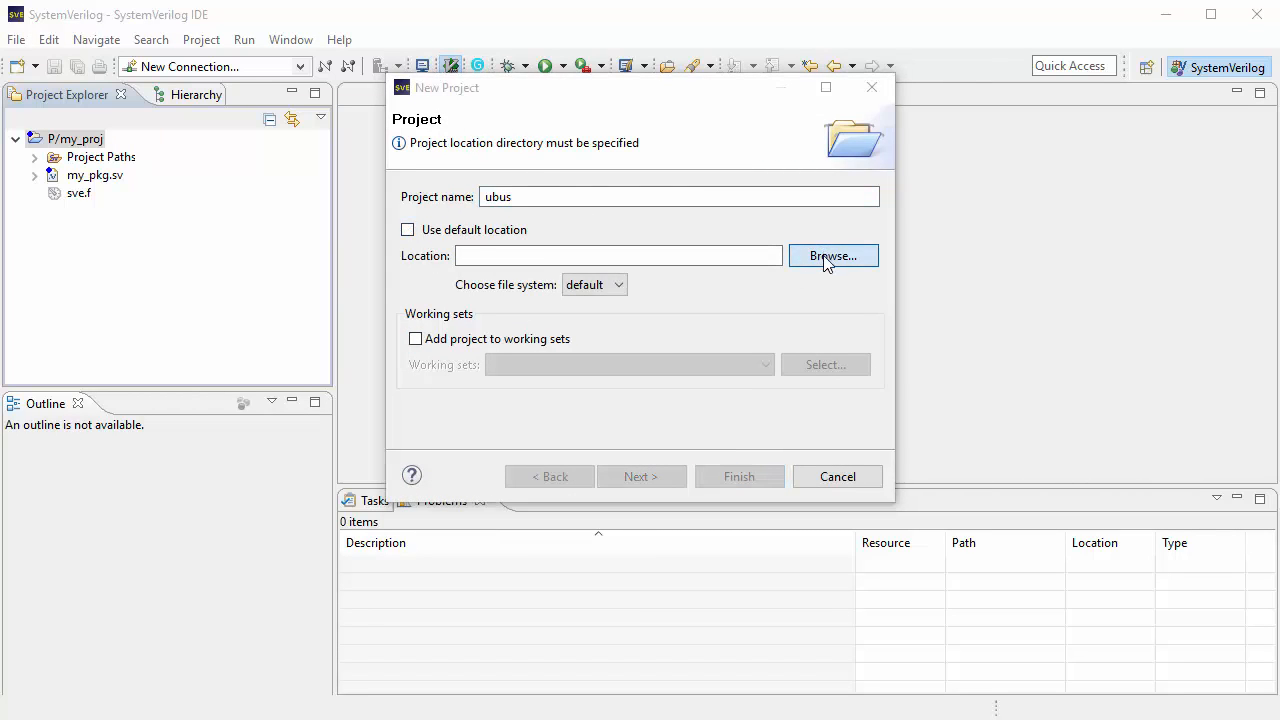
{"action": "double_click", "coordinate": [668, 491]}
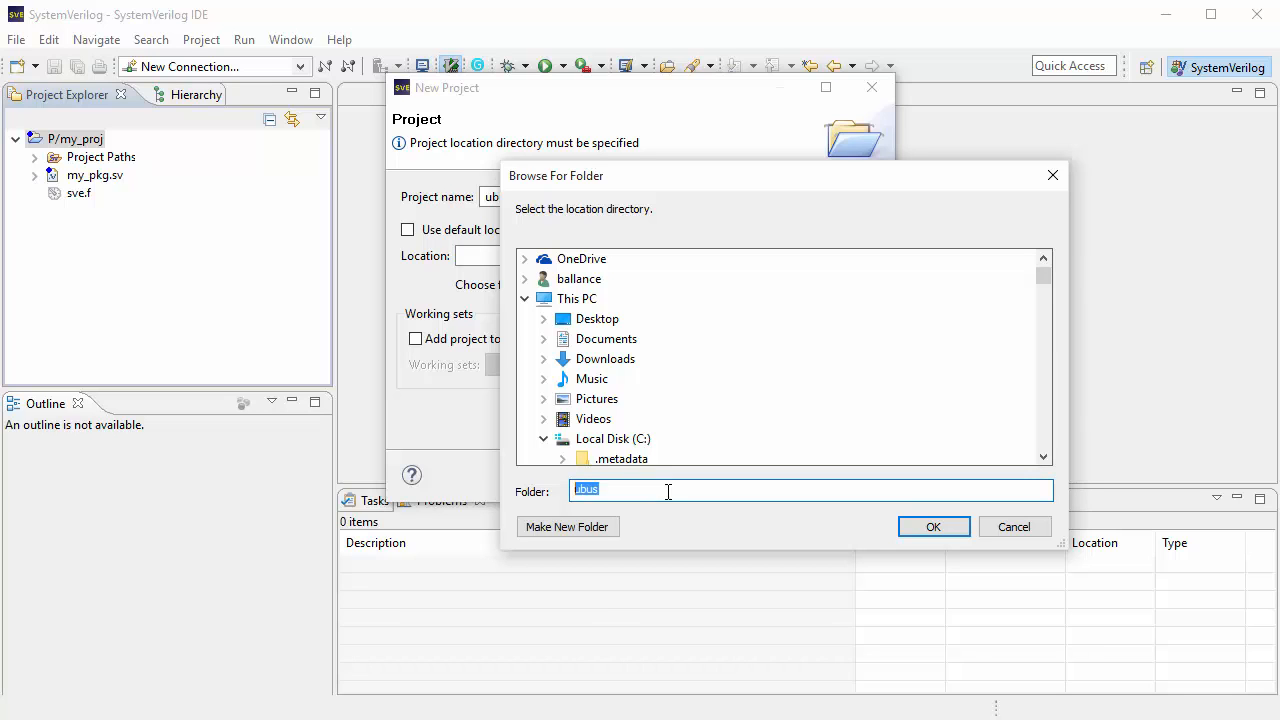
{"action": "type", "text": "c:\\usr1\\fun\\sveditor\\"}
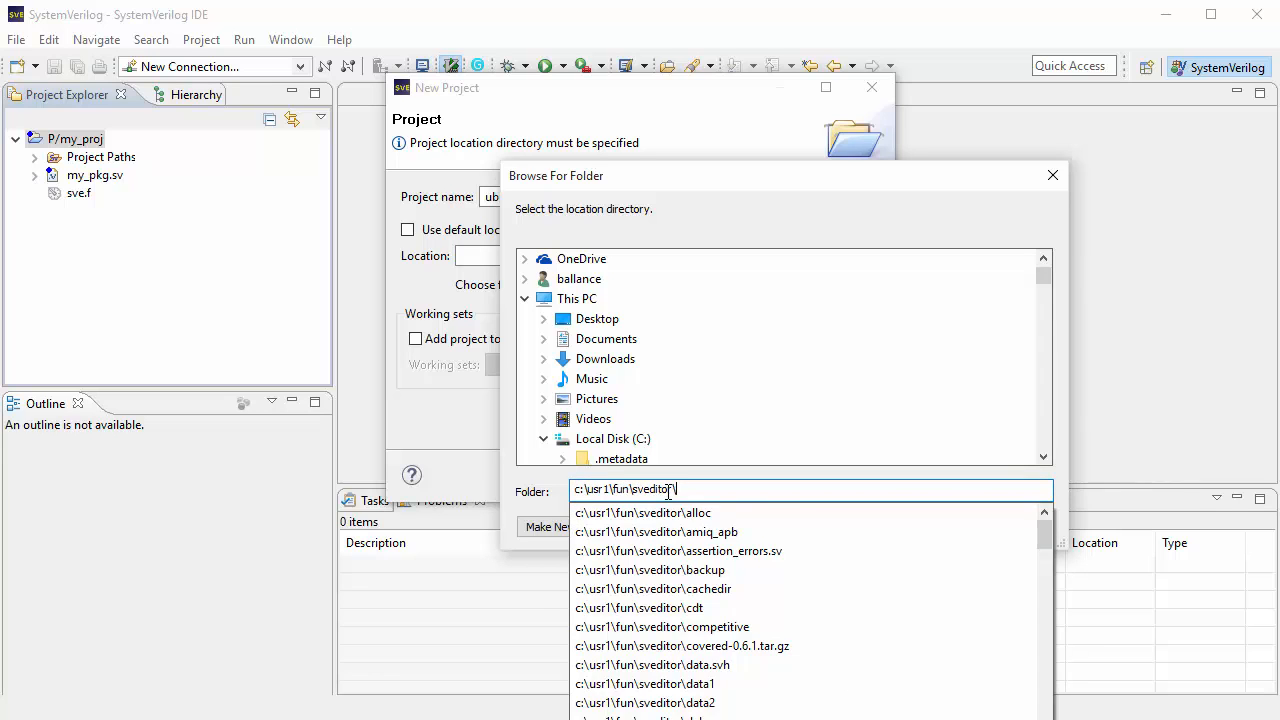
{"action": "type", "text": "uvm\\"}
{"action": "type", "text": "ex"}
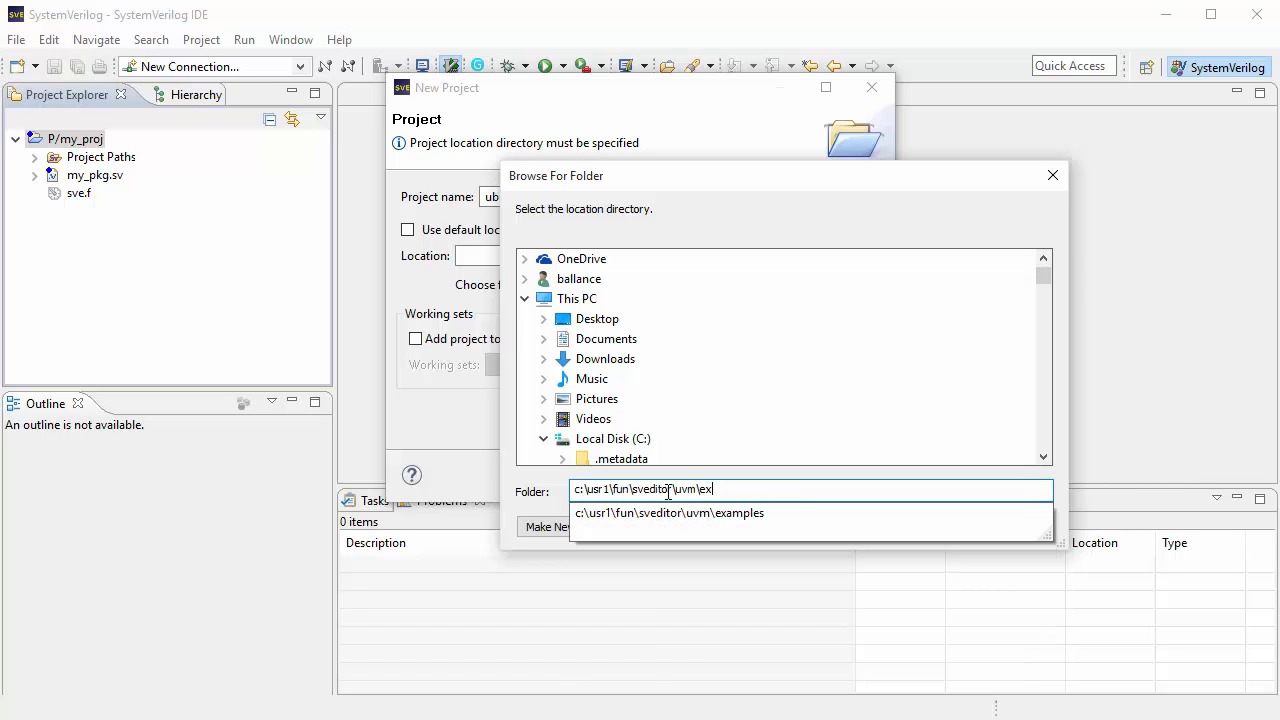
{"action": "type", "text": "amples\\integrated\\ub"}
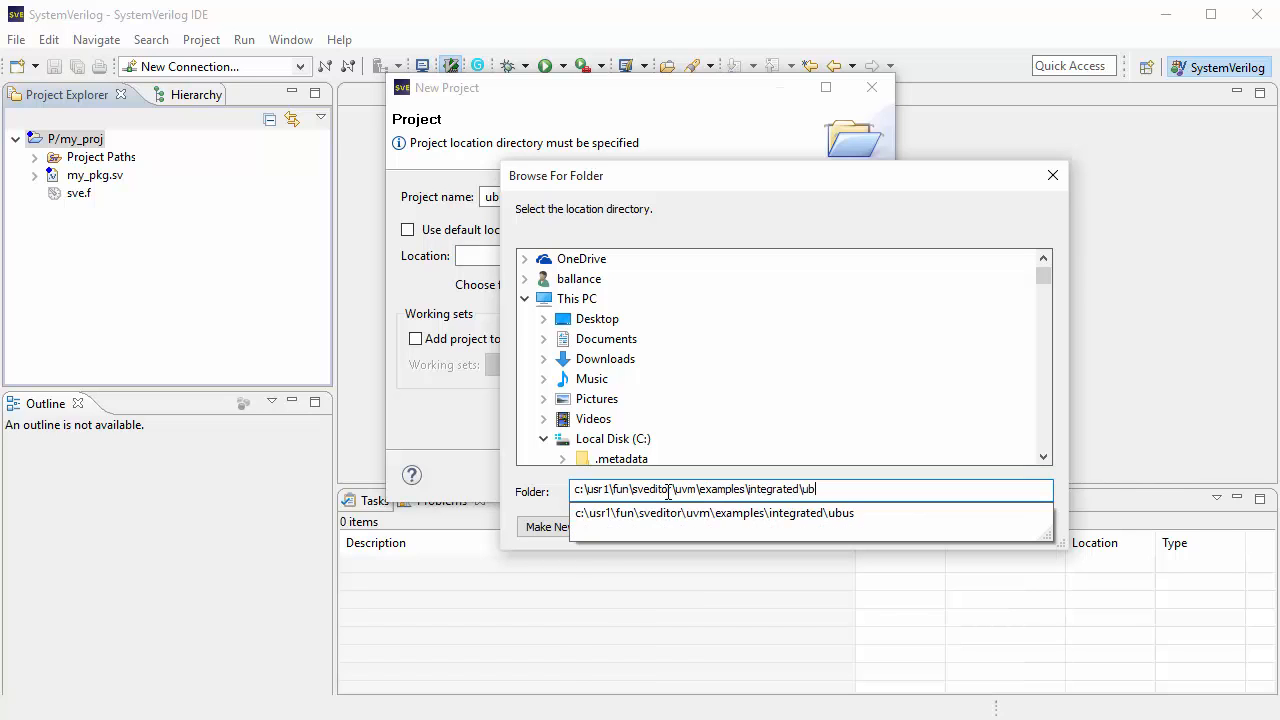
{"action": "key", "text": "Down"}
{"action": "key", "text": "Return"}
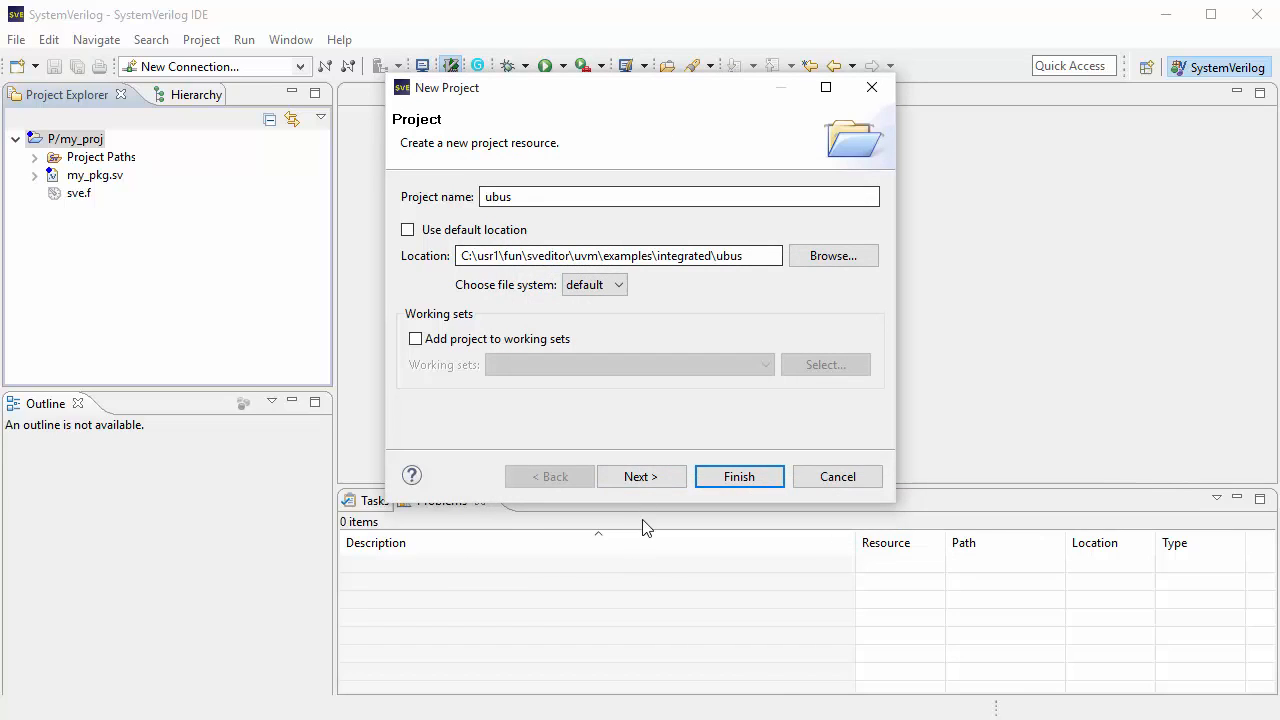
Step: Continue the new project wizard and create a new filelist named sve.f
{"action": "left_click", "coordinate": [648, 477]}
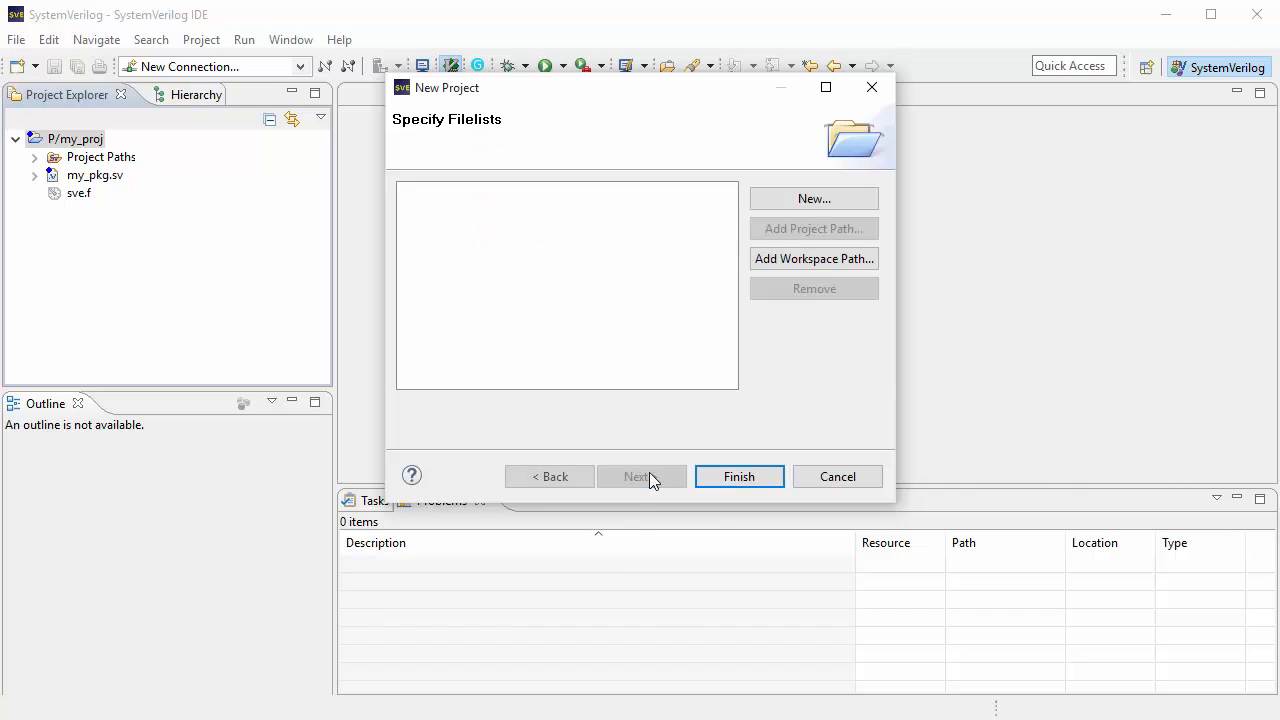
{"action": "left_click", "coordinate": [802, 201]}
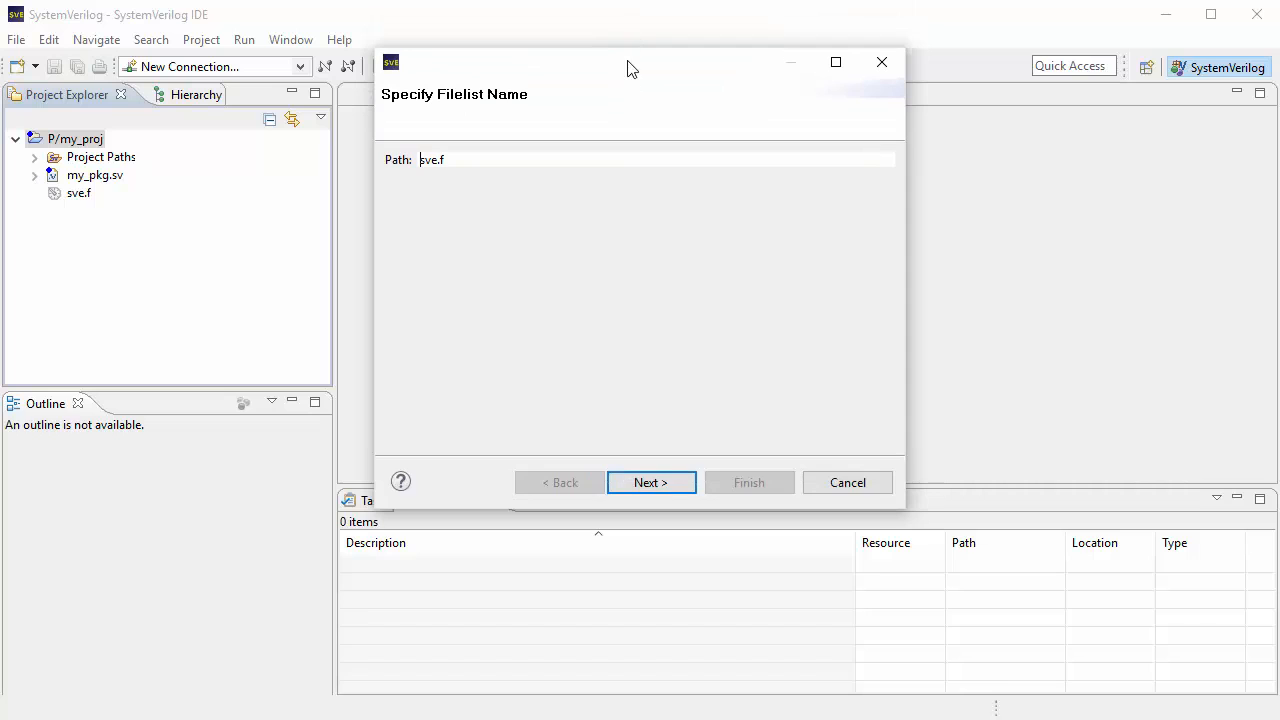
{"action": "left_click_drag", "start_coordinate": [629, 66], "coordinate": [623, 40]}
{"action": "left_click_drag", "start_coordinate": [594, 481], "coordinate": [594, 620]}
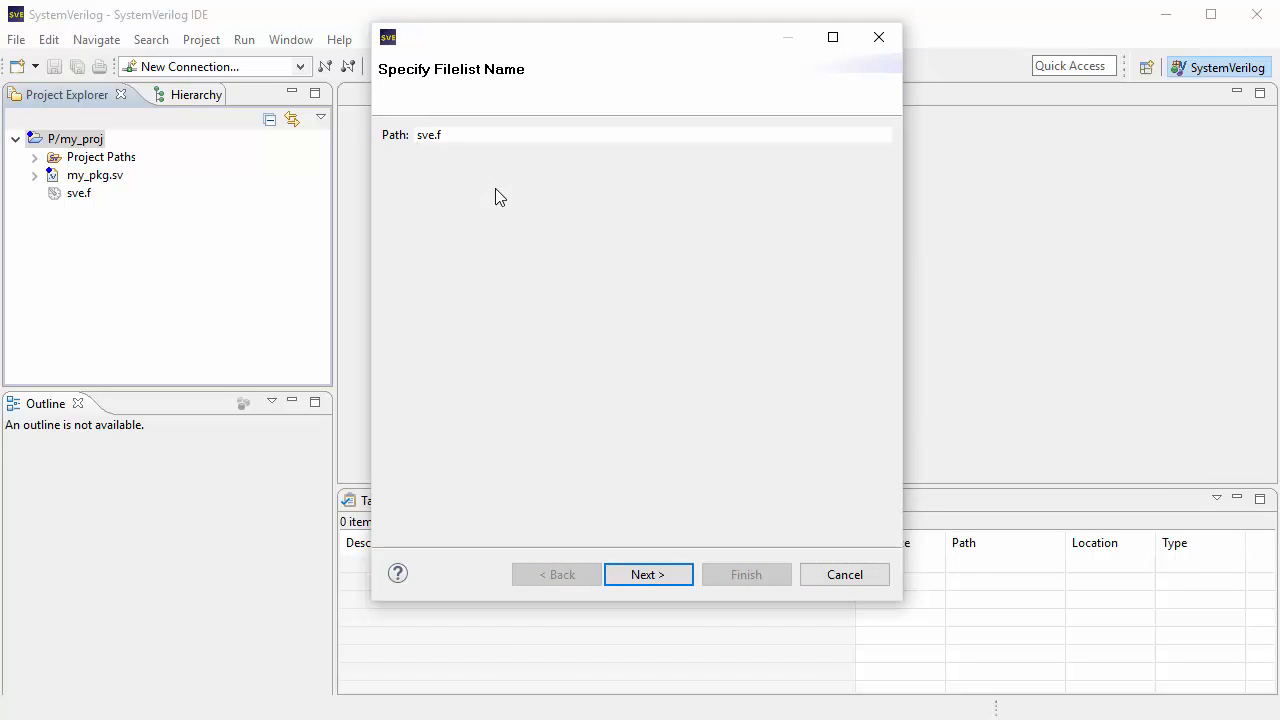
{"action": "left_click", "coordinate": [648, 575]}
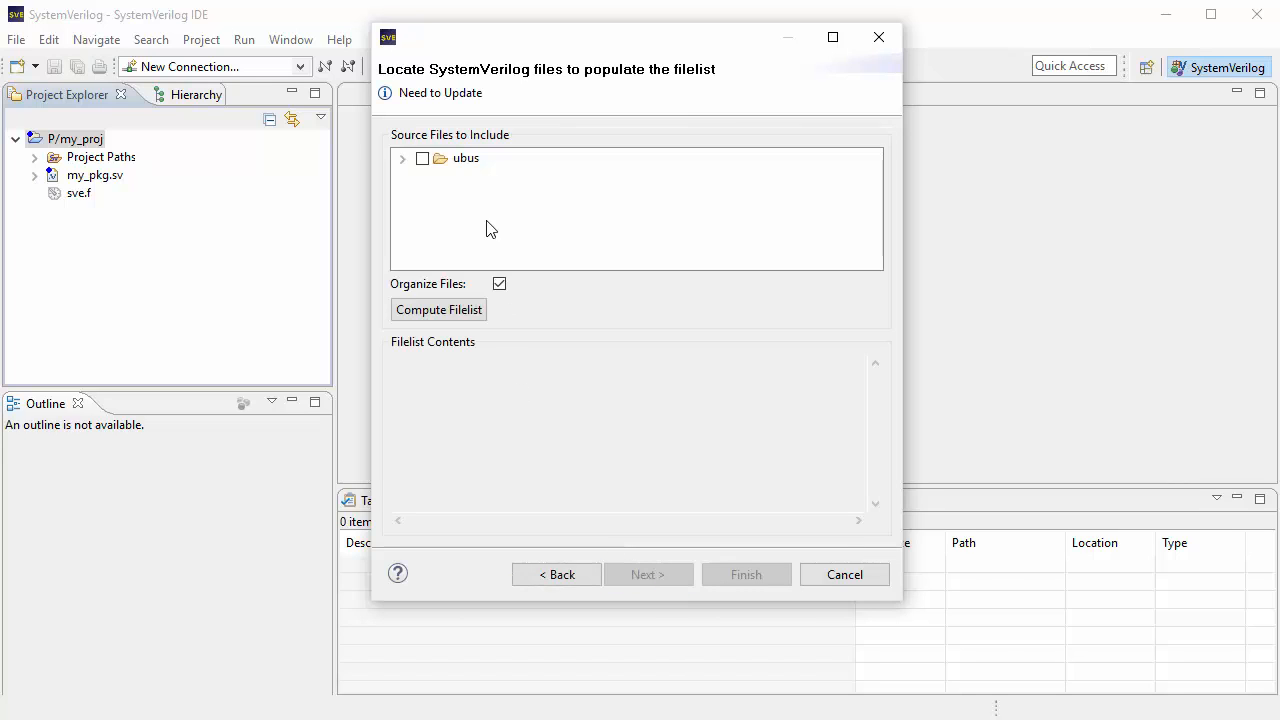
Step: Include the entire ubus folder in the filelist and compute the filelist contents
{"action": "left_click", "coordinate": [401, 159]}
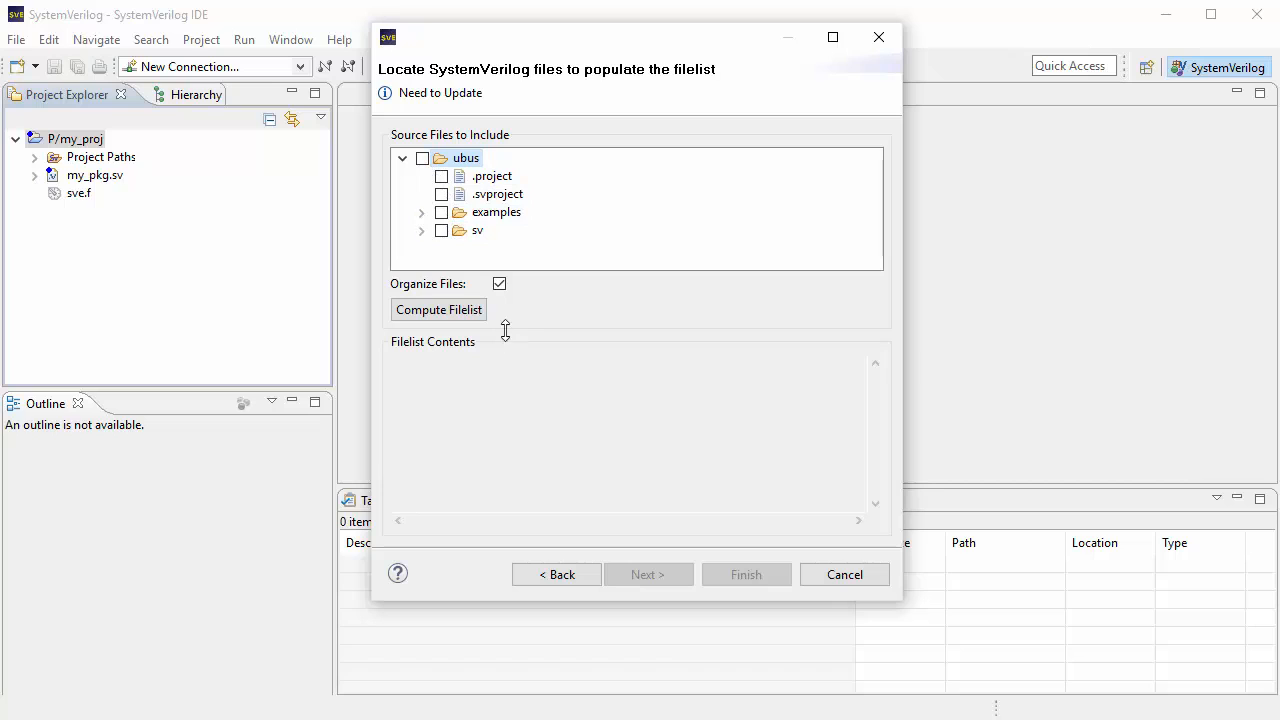
{"action": "left_click_drag", "start_coordinate": [505, 330], "coordinate": [506, 354]}
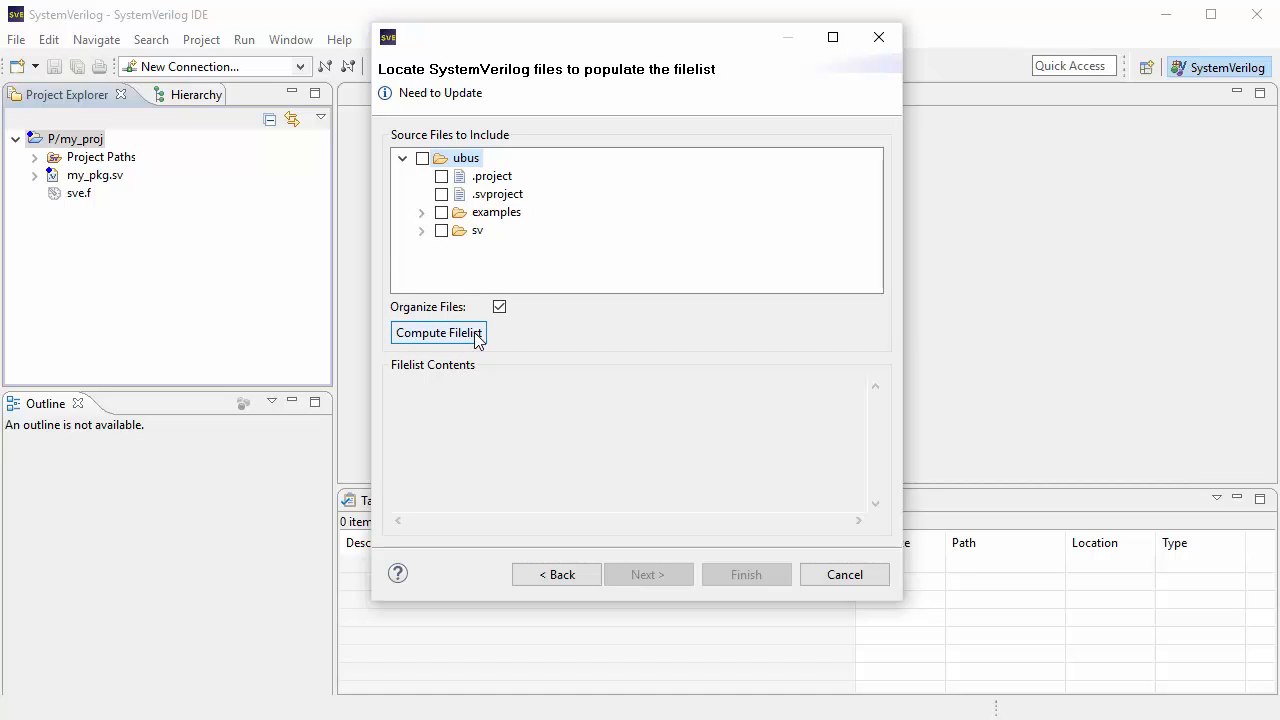
{"action": "left_click", "coordinate": [422, 159]}
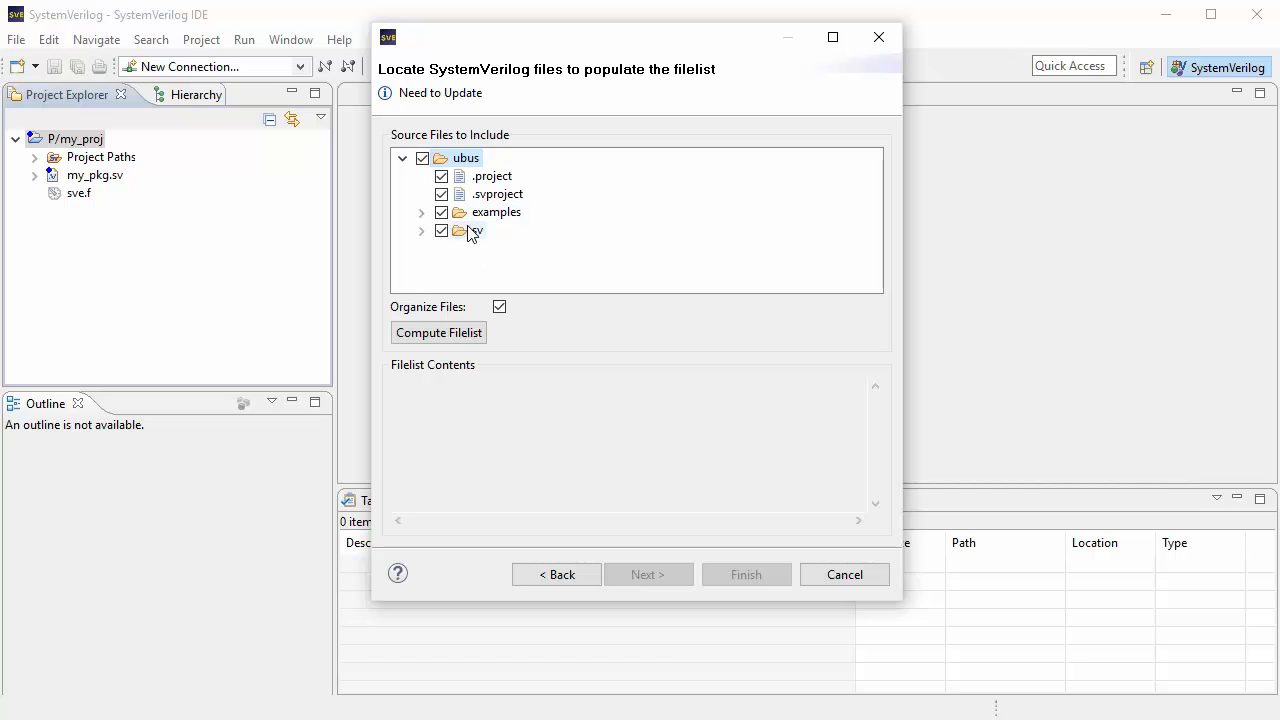
{"action": "left_click", "coordinate": [441, 334]}
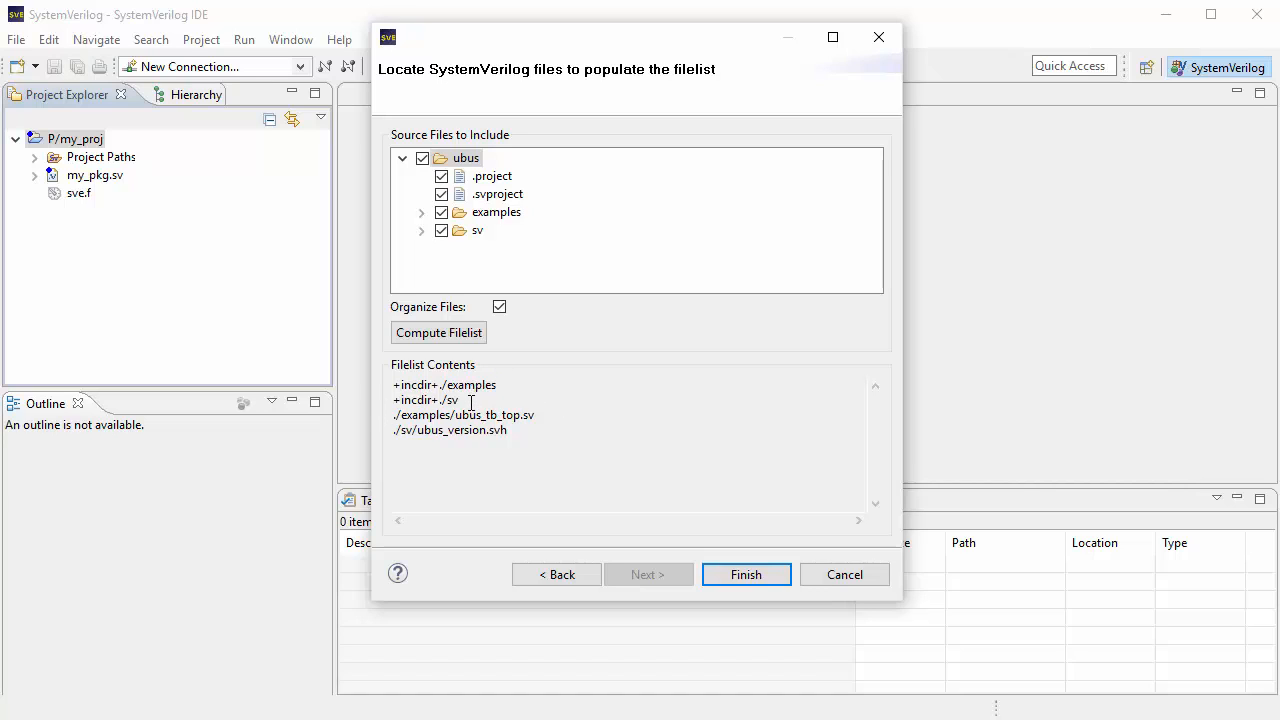
{"action": "left_click", "coordinate": [421, 231]}
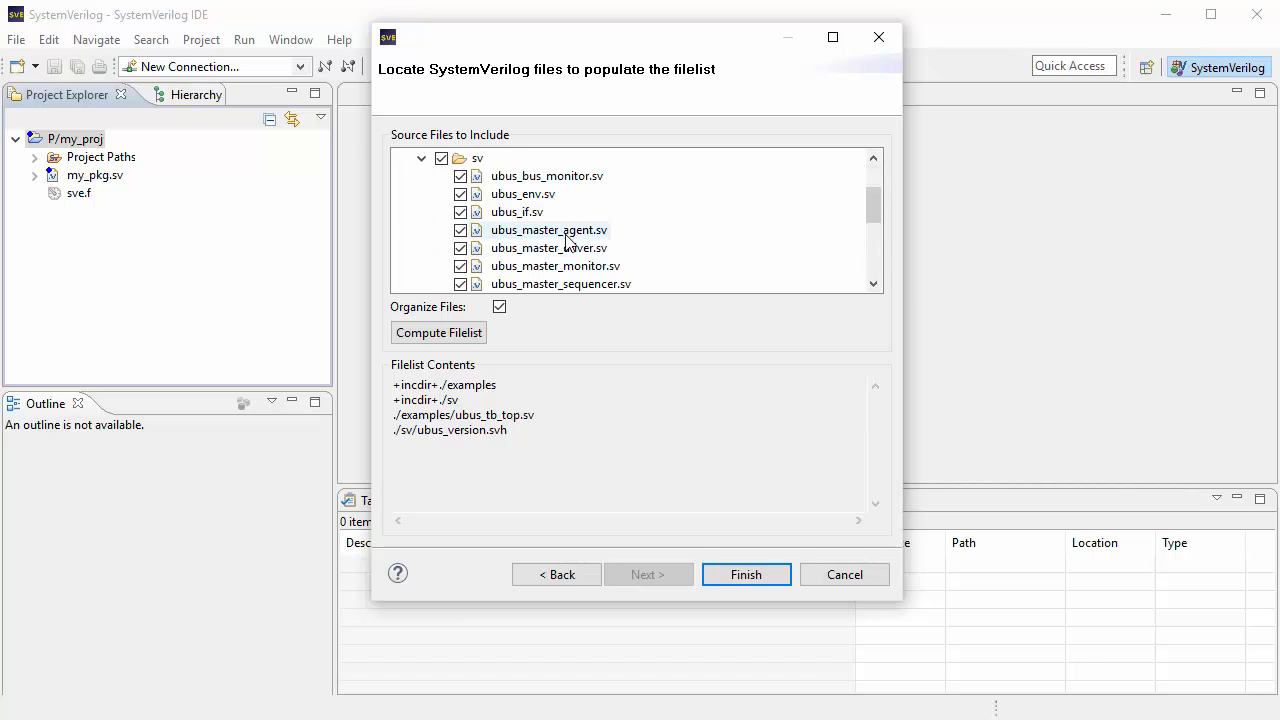
{"action": "scroll", "coordinate": [560, 232], "scroll_direction": "down", "scroll_amount": 2}
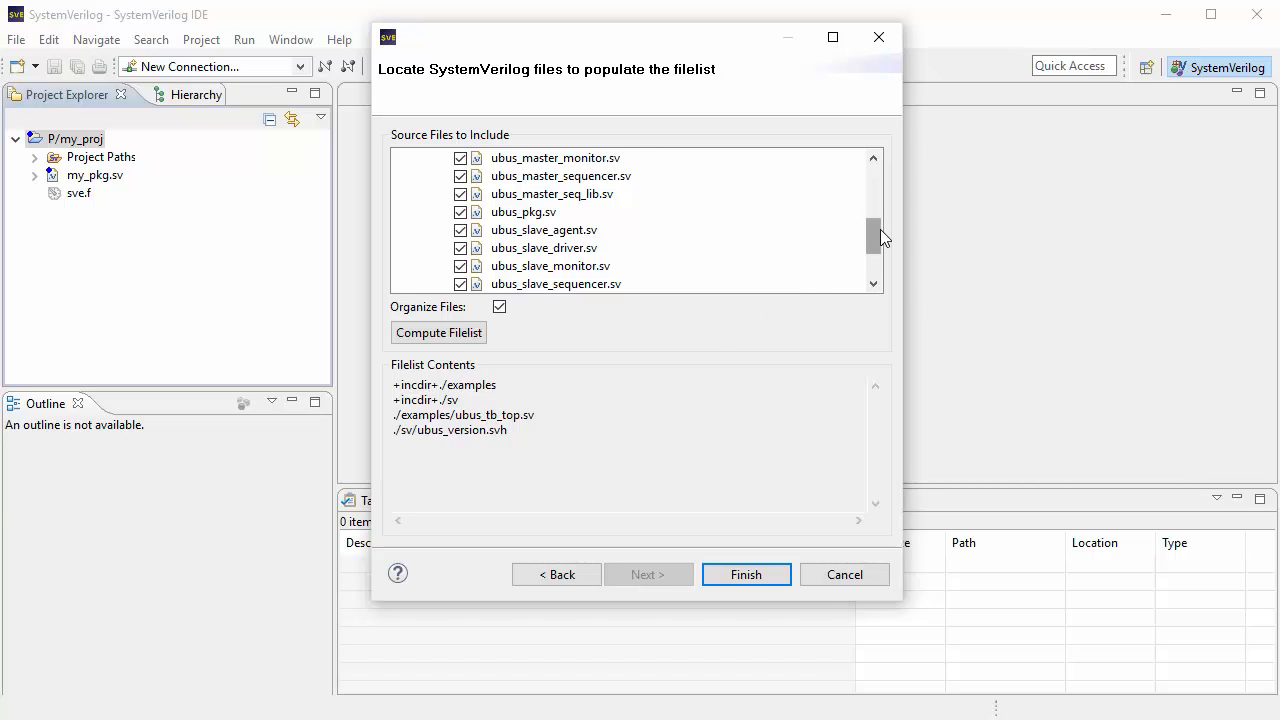
{"action": "left_click_drag", "start_coordinate": [880, 237], "coordinate": [877, 185]}
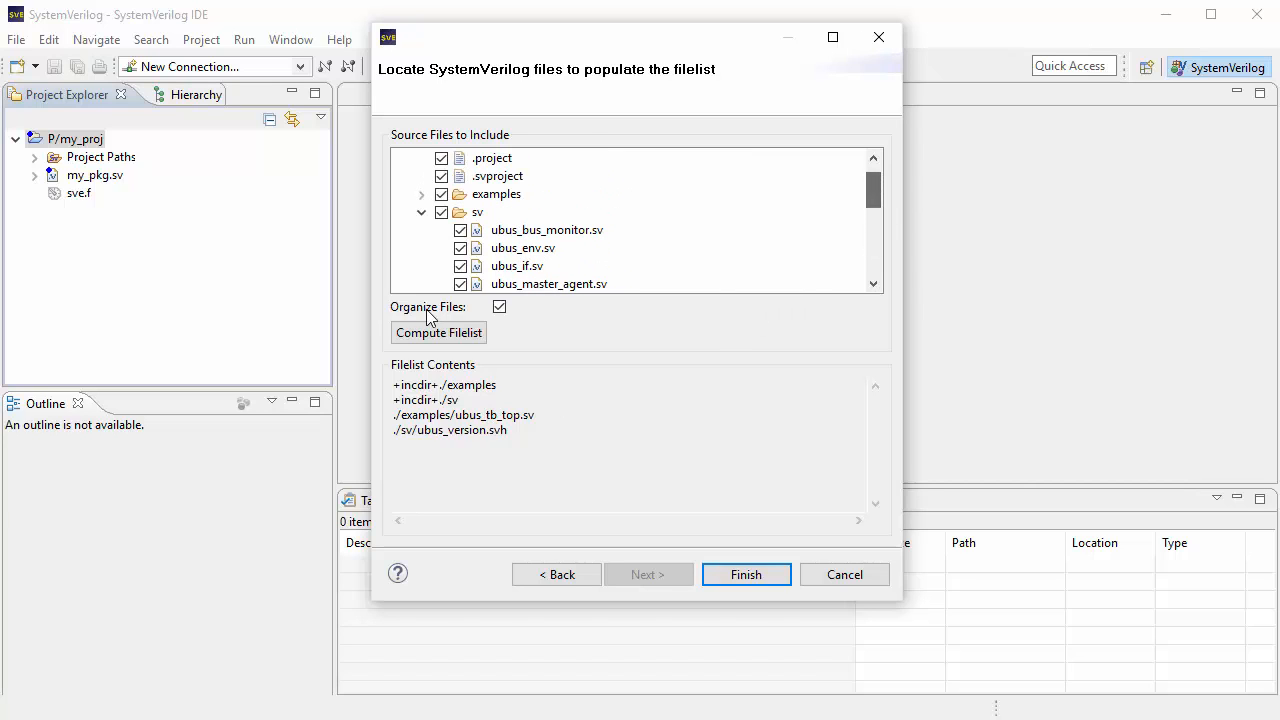
{"action": "left_click", "coordinate": [421, 213]}
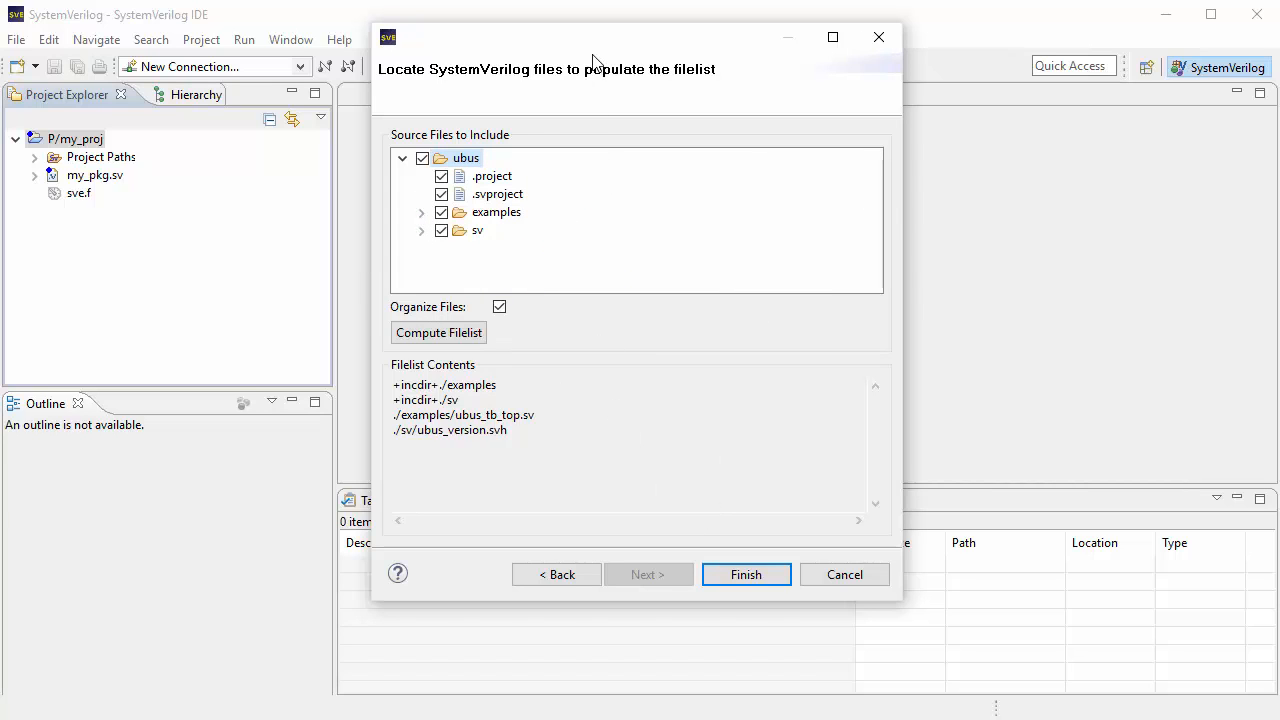
Step: Finish creating the ubus project, then expand it and open its sve.f filelist
{"action": "left_click", "coordinate": [769, 574]}
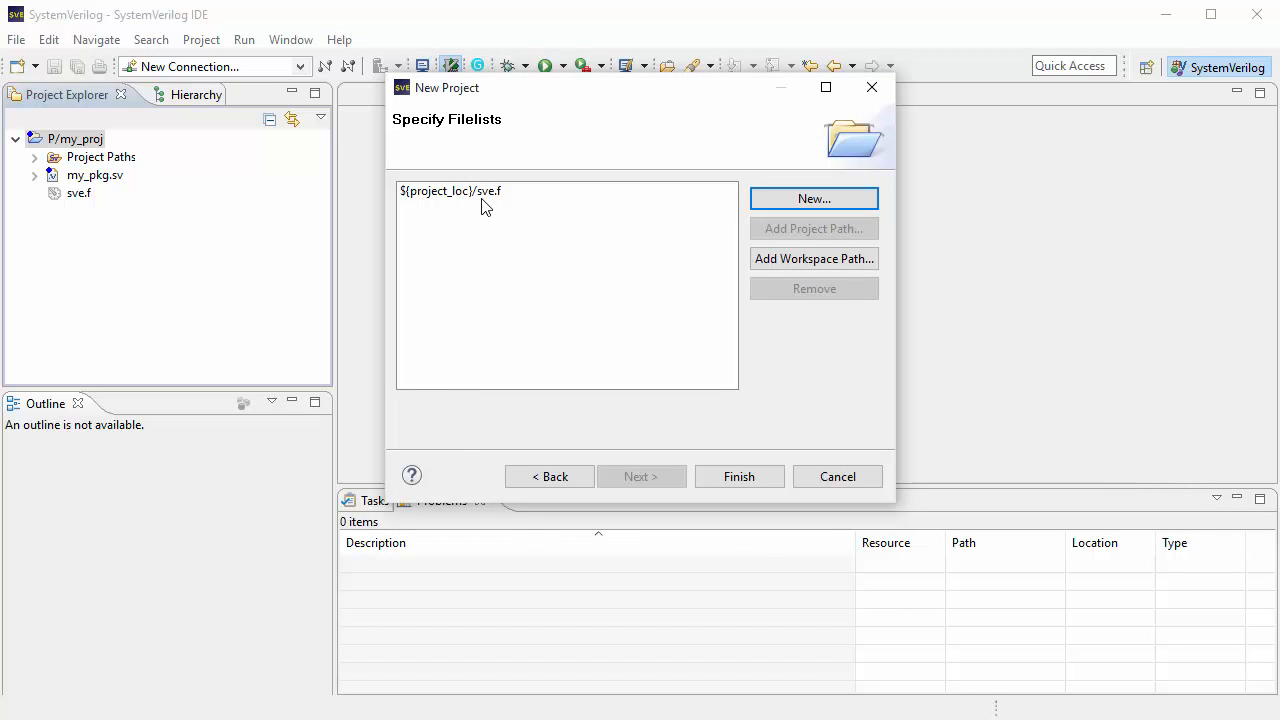
{"action": "left_click", "coordinate": [740, 477]}
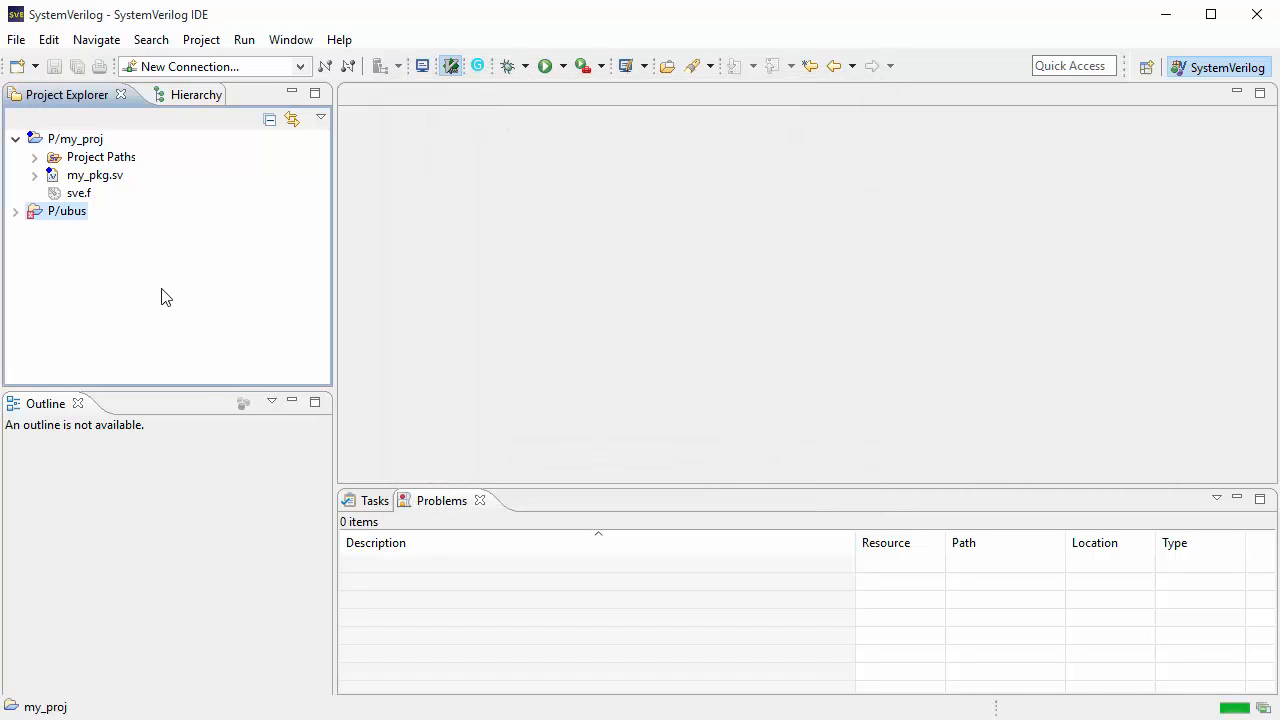
{"action": "left_click", "coordinate": [15, 212]}
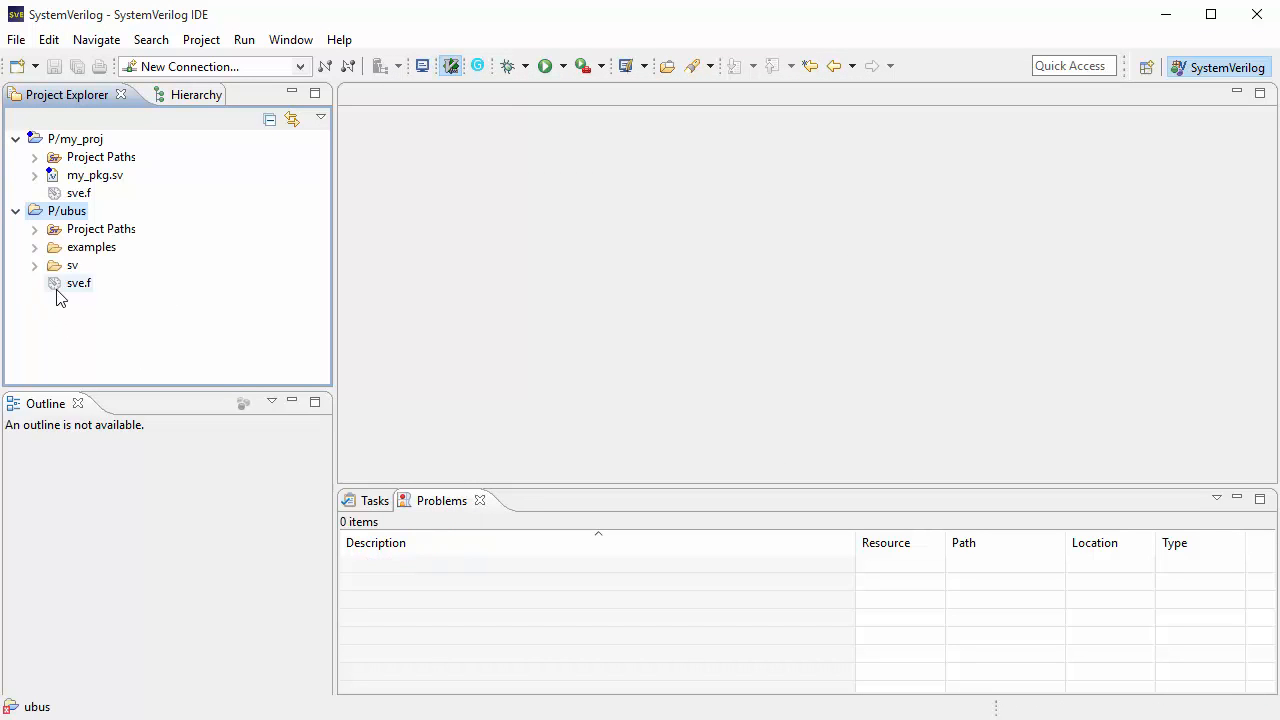
{"action": "left_click", "coordinate": [70, 284]}
{"action": "double_click", "coordinate": [76, 285]}
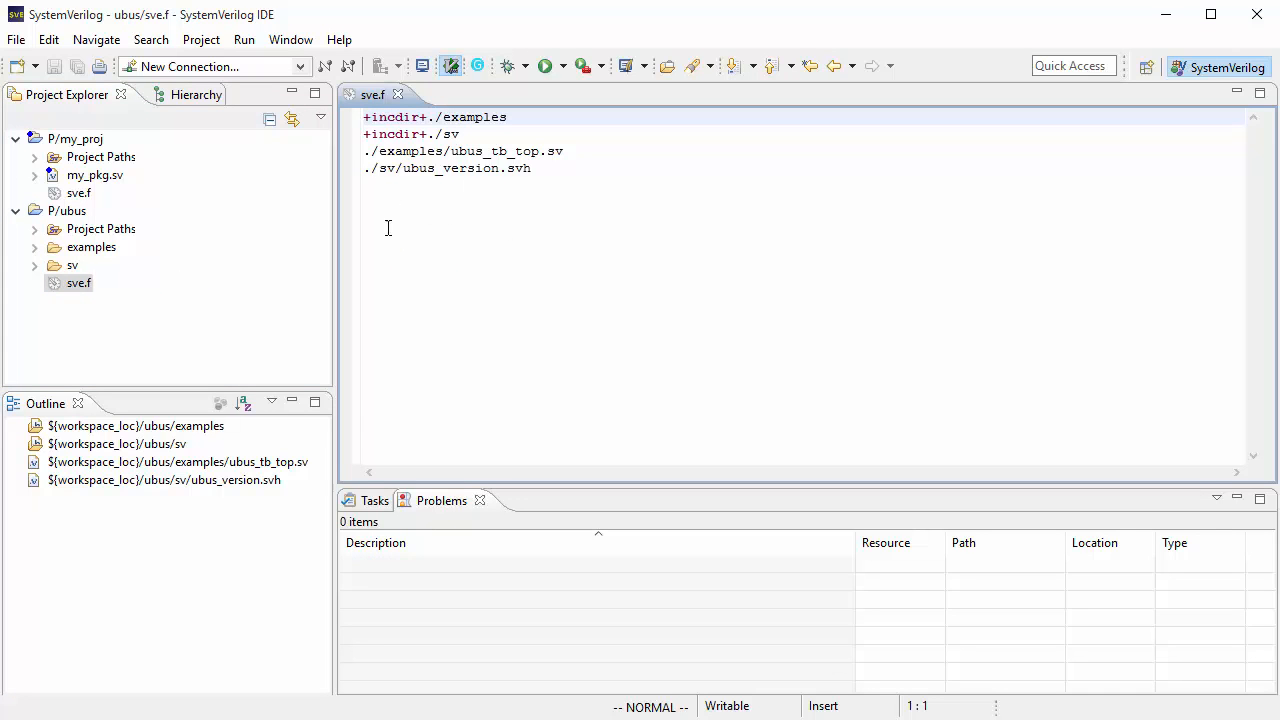
Step: Clean all projects so they rebuild, and expand the list of errors in Problems
{"action": "left_click", "coordinate": [191, 46]}
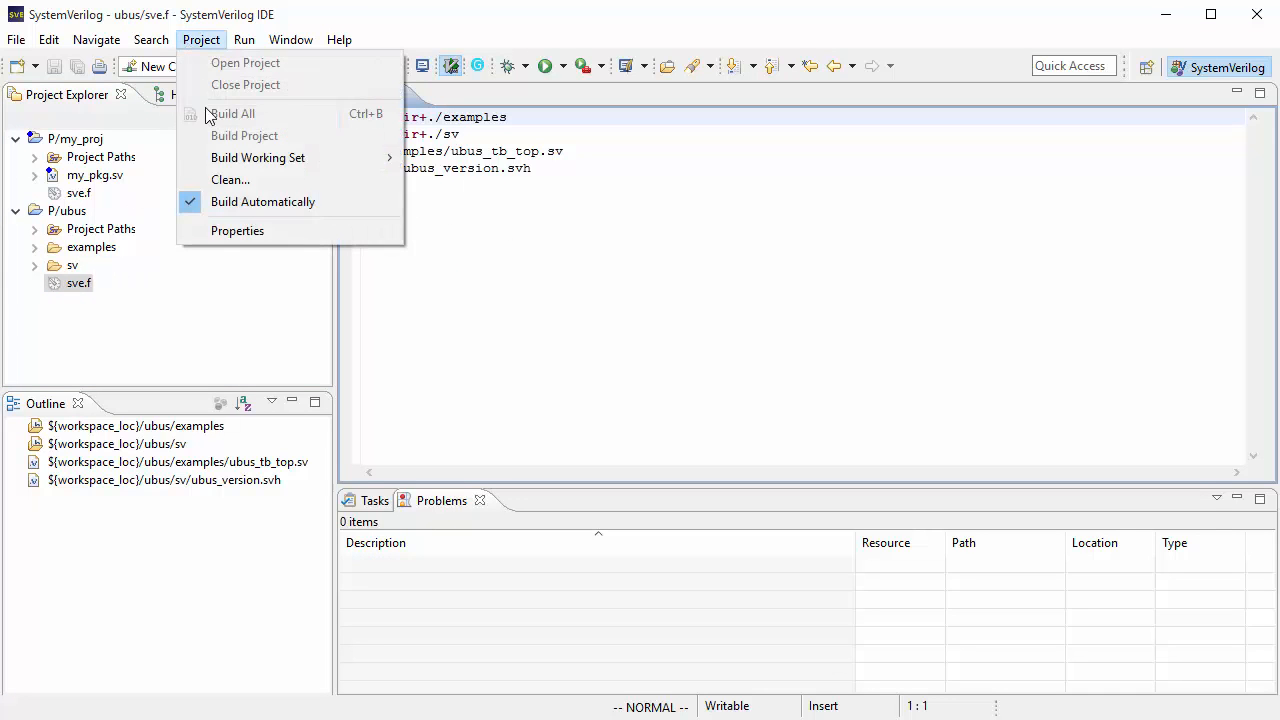
{"action": "left_click", "coordinate": [543, 260]}
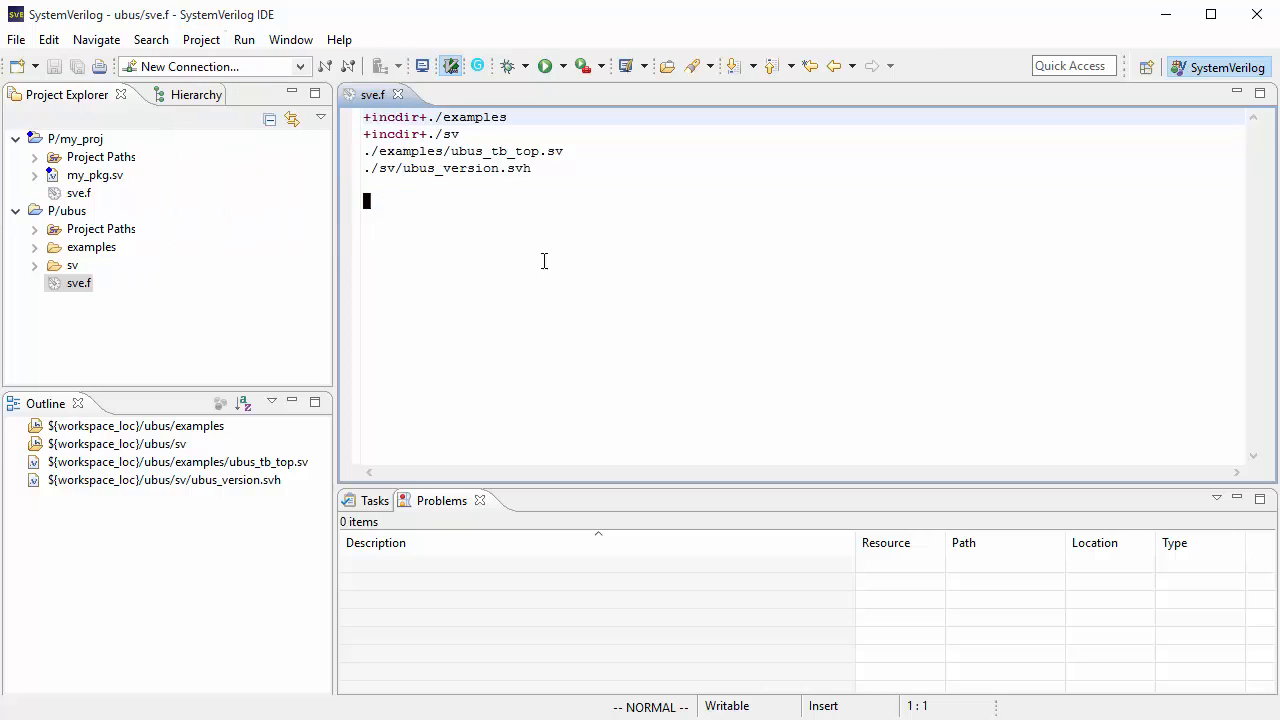
{"action": "left_click", "coordinate": [486, 134]}
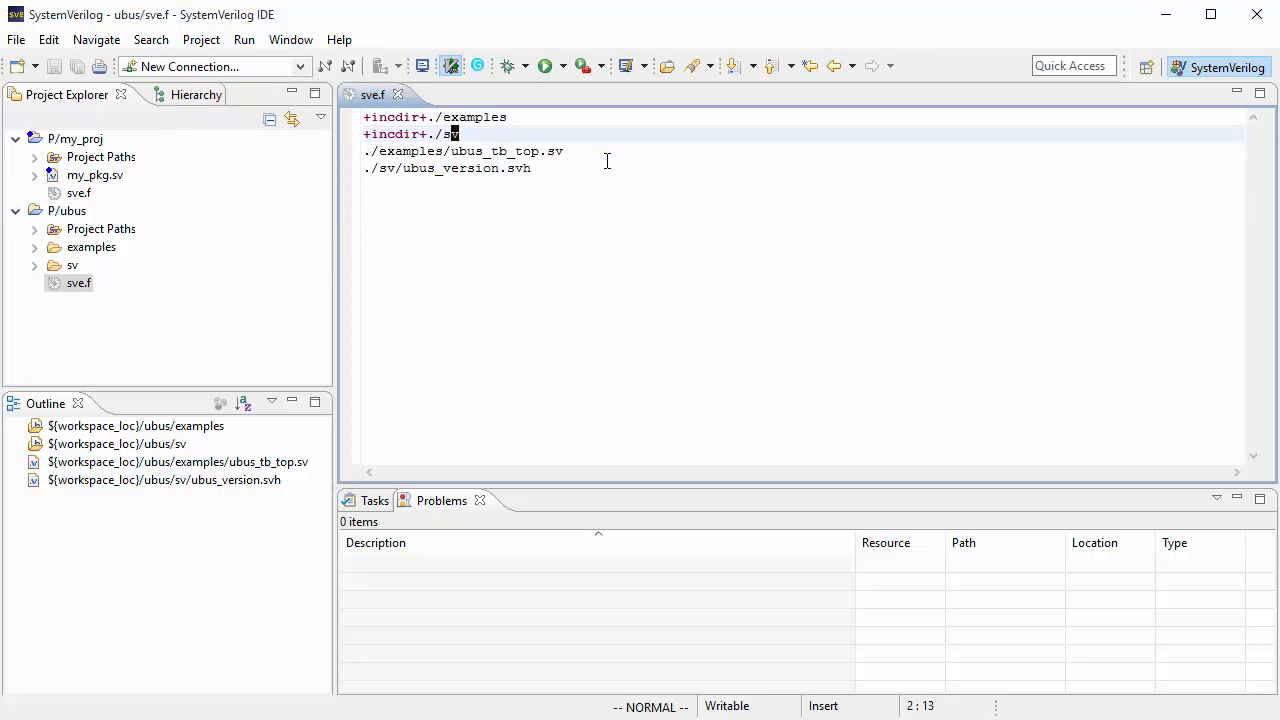
{"action": "left_click", "coordinate": [201, 40]}
{"action": "left_click", "coordinate": [229, 180]}
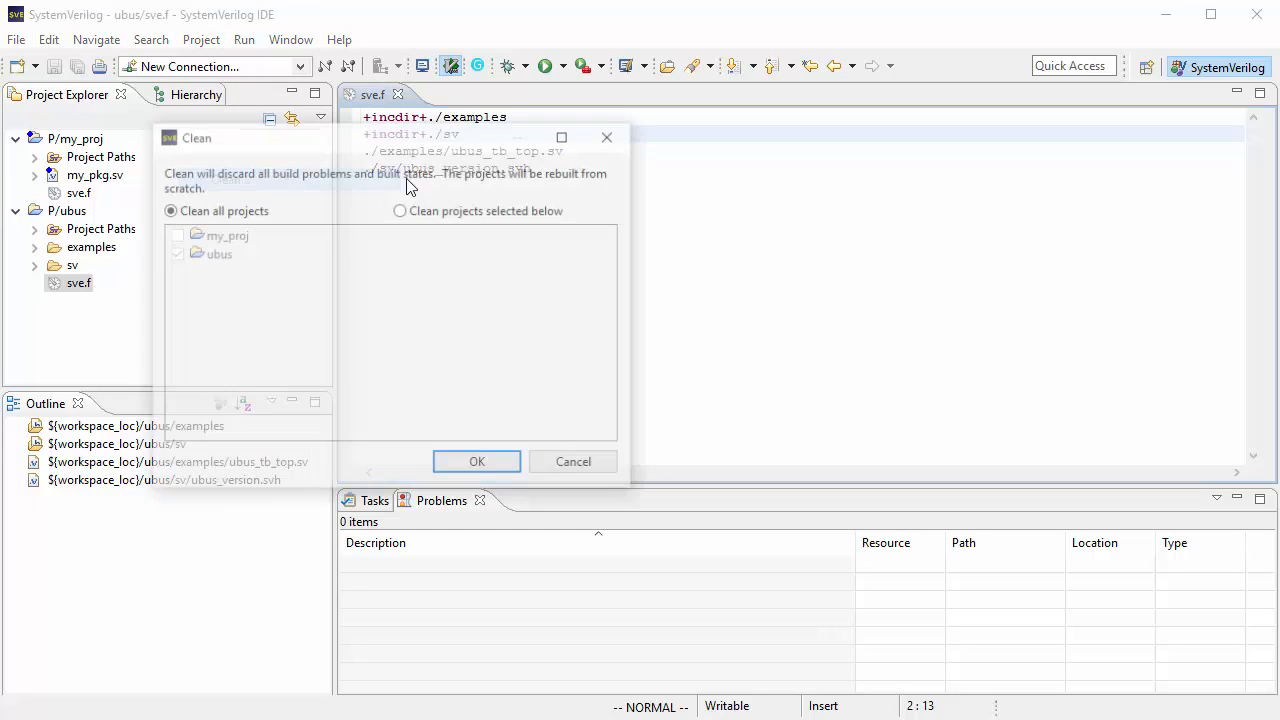
{"action": "left_click", "coordinate": [476, 464]}
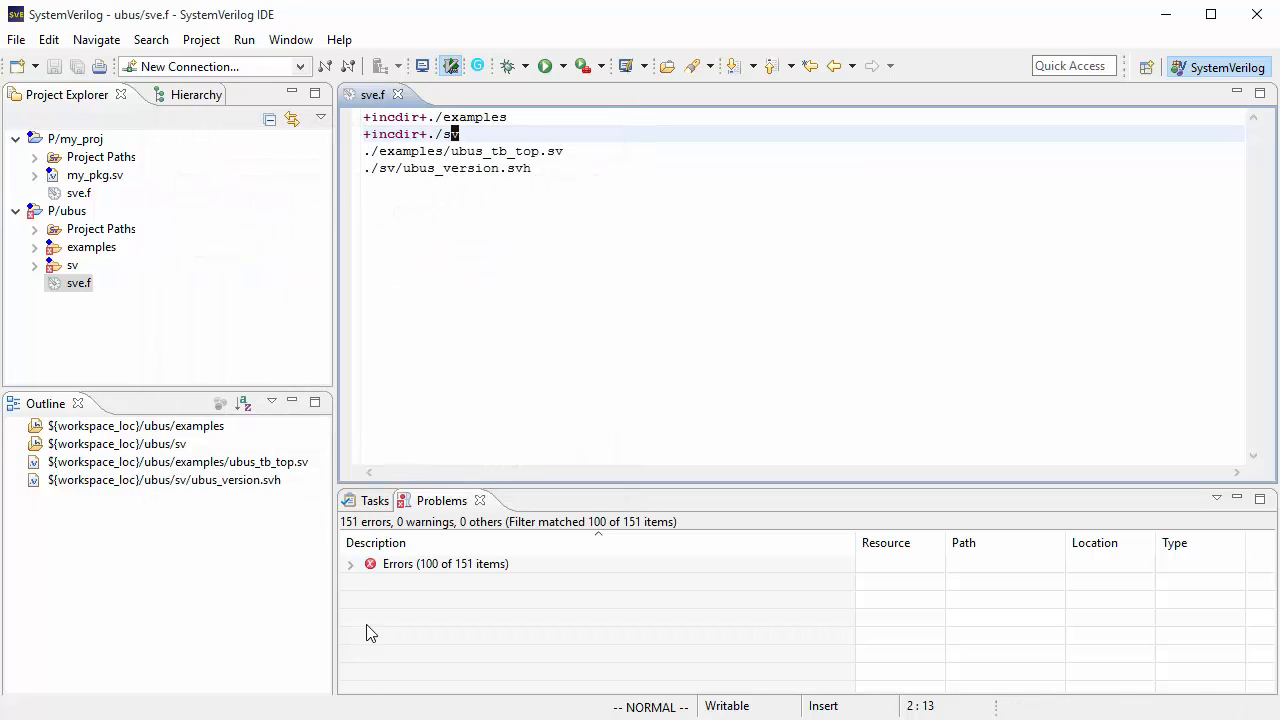
{"action": "left_click", "coordinate": [350, 565]}
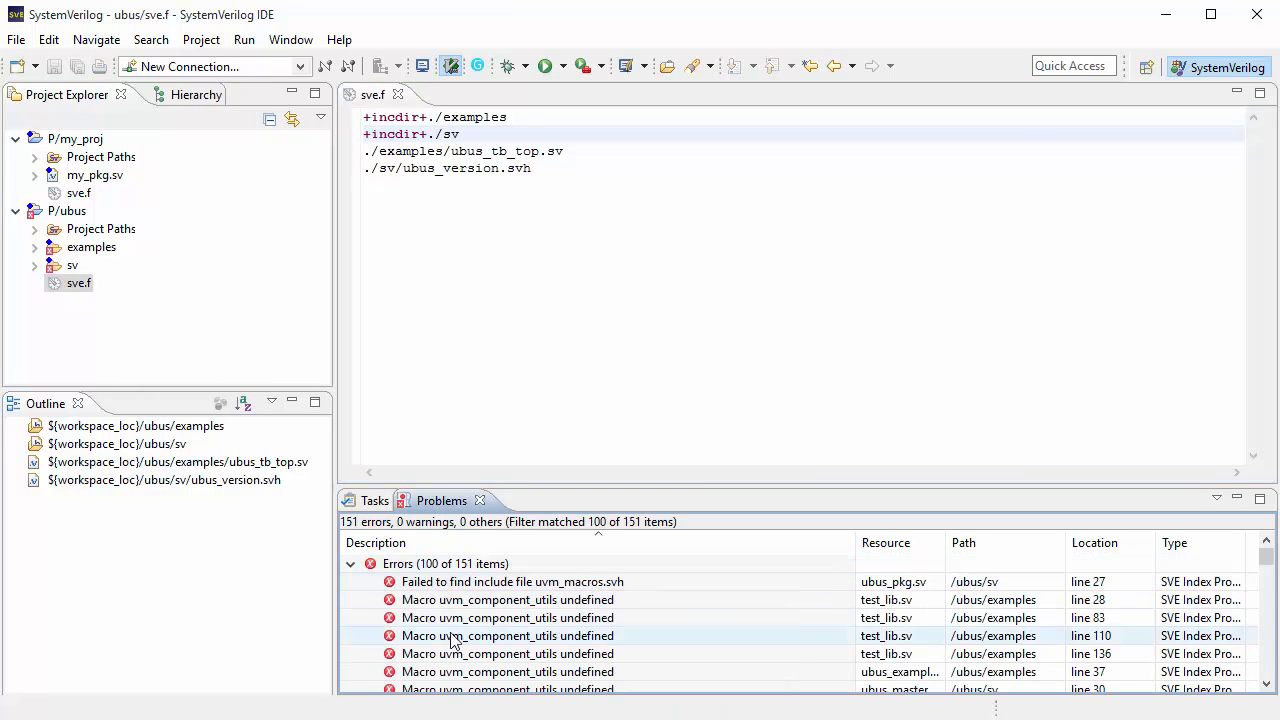
{"action": "scroll", "coordinate": [570, 640], "scroll_direction": "down", "scroll_amount": 10}
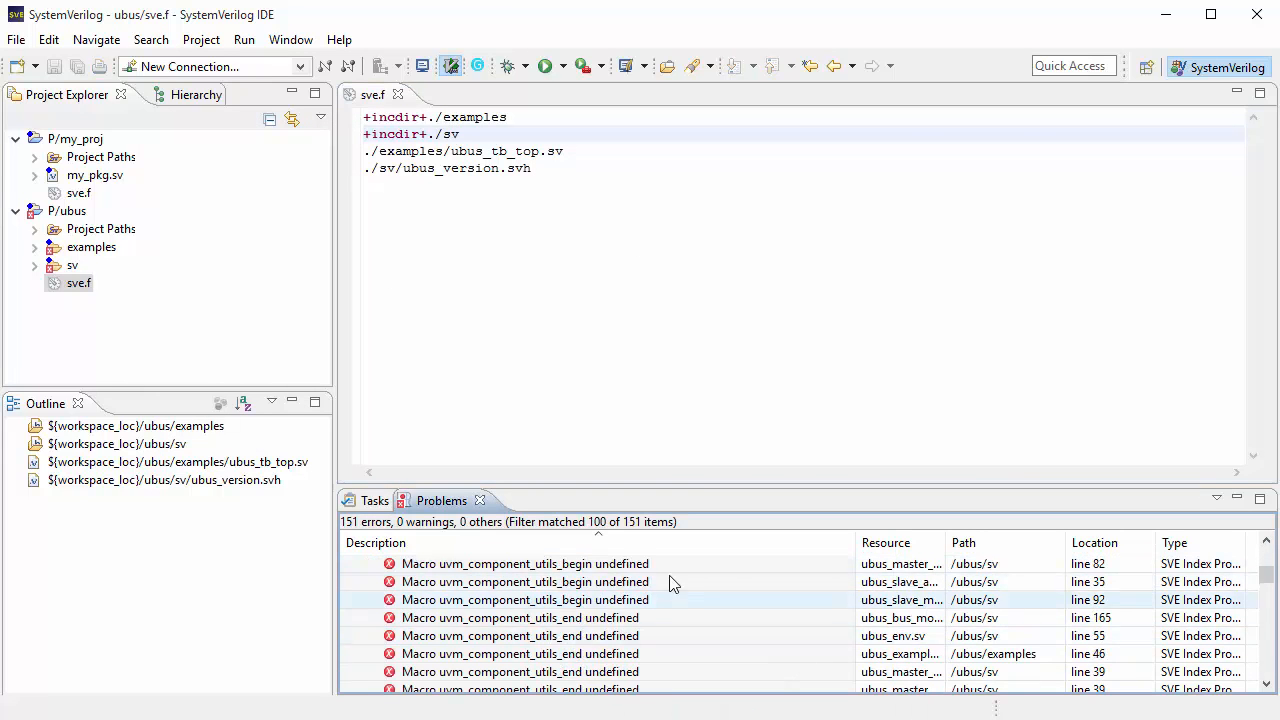
Step: Insert a +define+QUESTA line after the +incdir+./sv line in sve.f
{"action": "left_click", "coordinate": [546, 131]}
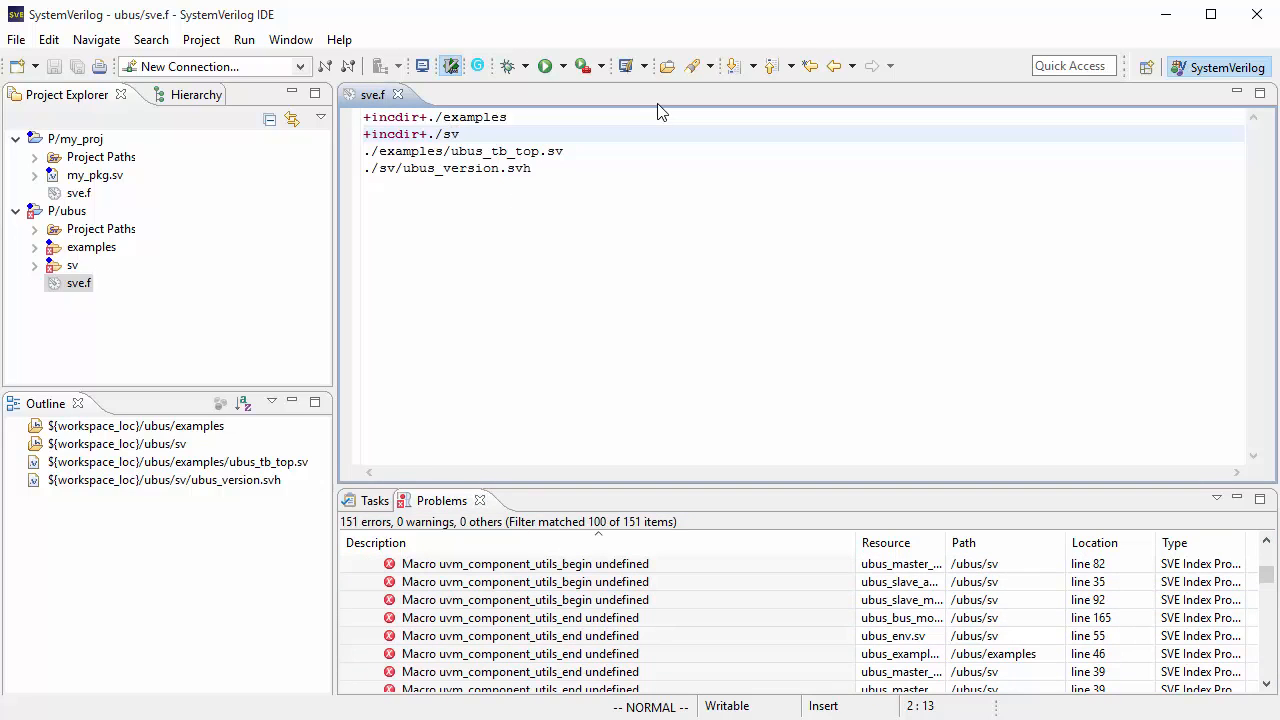
{"action": "key", "text": "Return"}
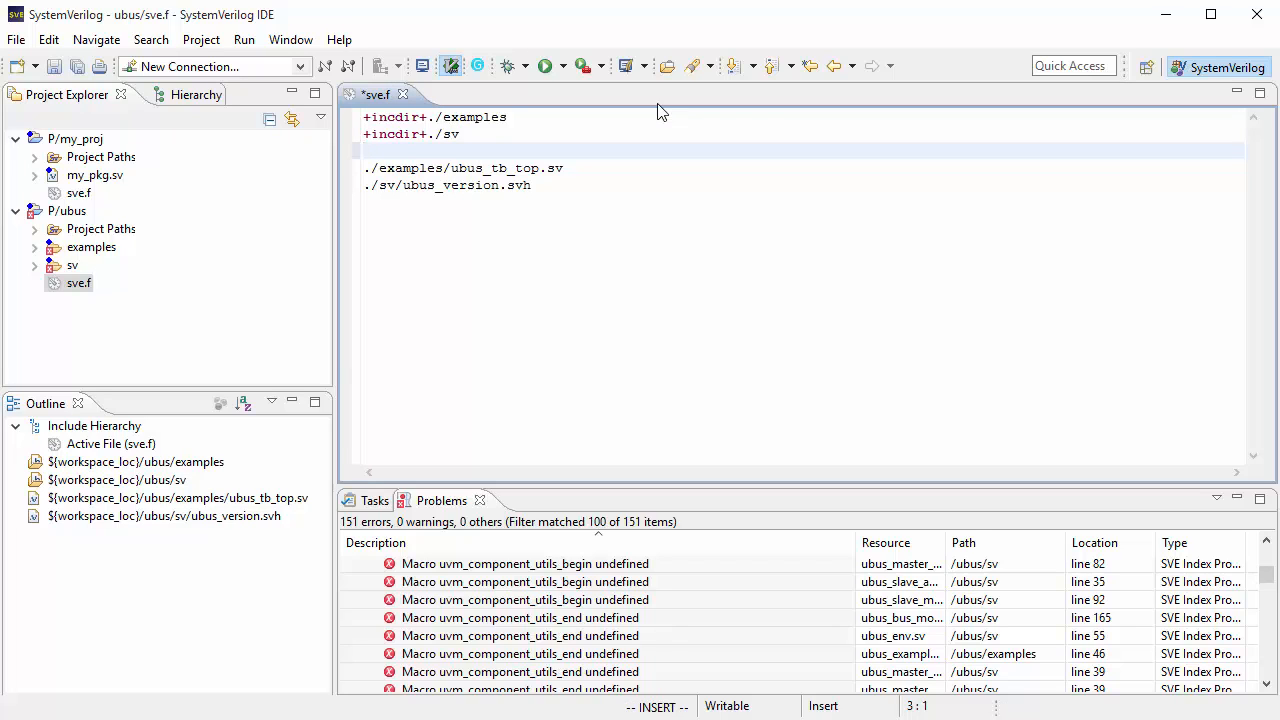
{"action": "type", "text": "+define+QUESTA"}
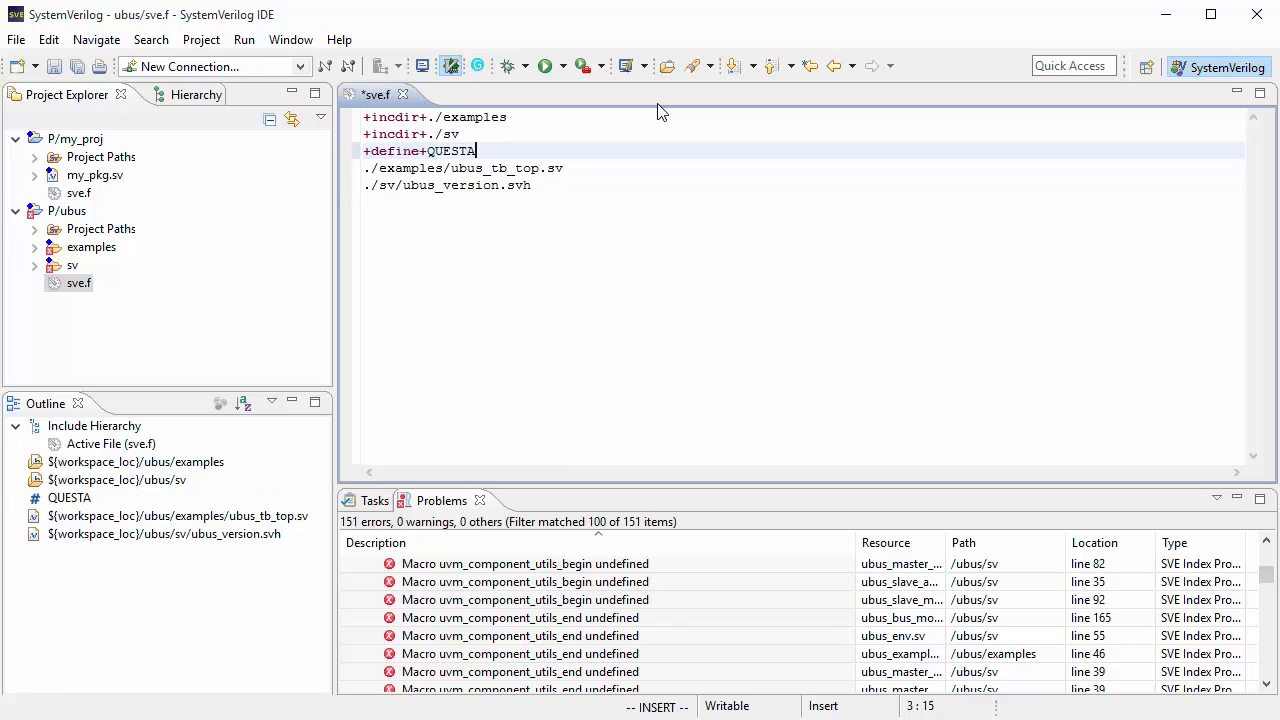
Step: Add the line +incdir+../../../src below the define
{"action": "key", "text": "Return"}
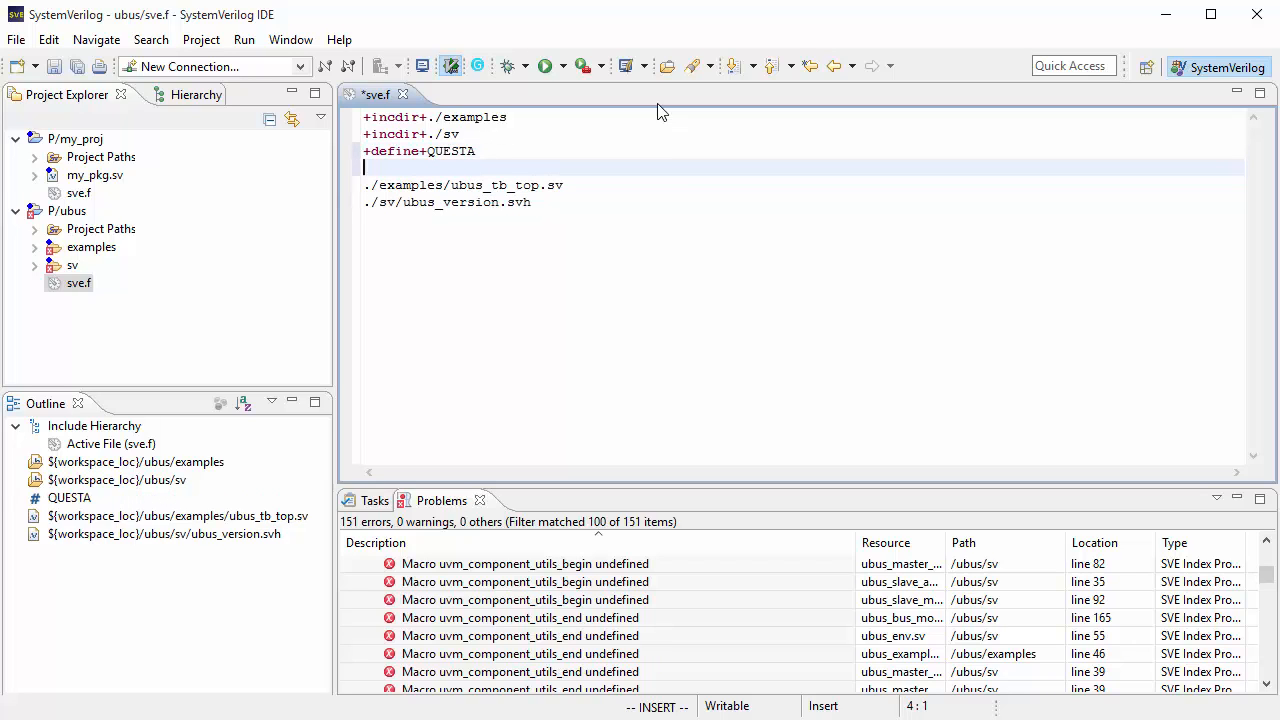
{"action": "type", "text": "+inciir+../../../src"}
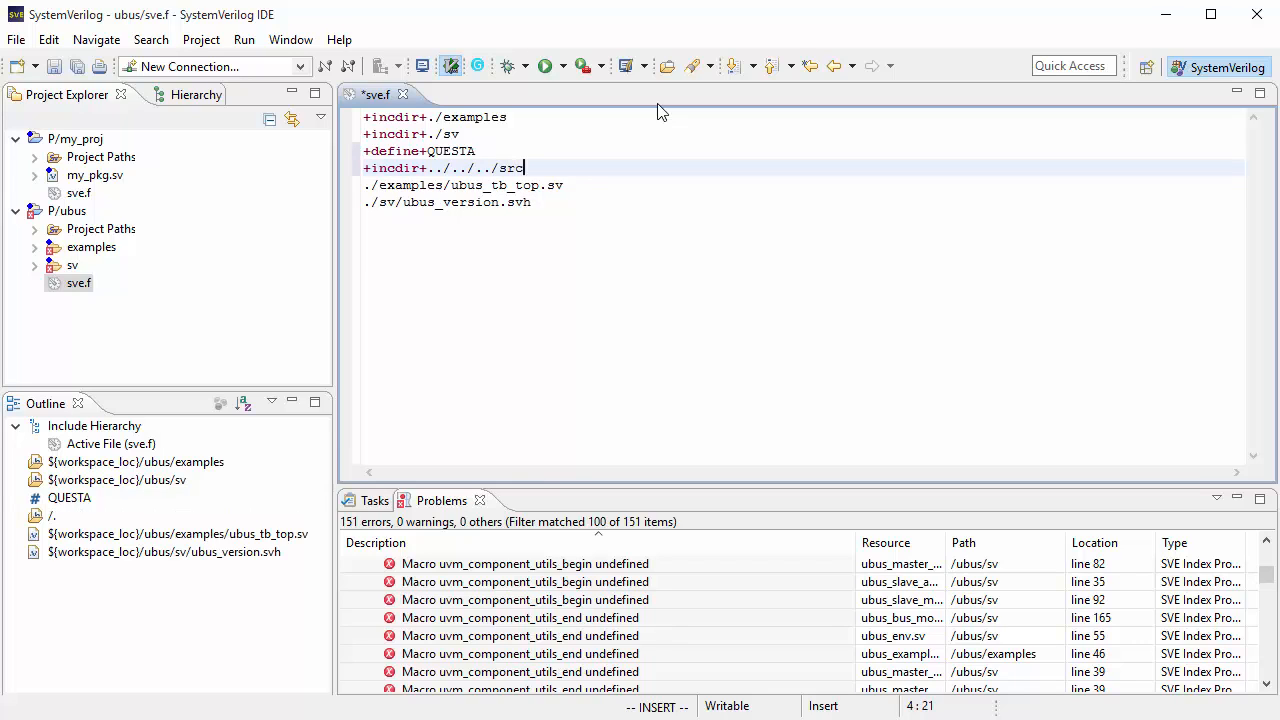
Step: Add the line ../../../src/uvm_pkg.sv using path completion and save the filelist
{"action": "key", "text": "Return"}
{"action": "type", "text": "../../"}
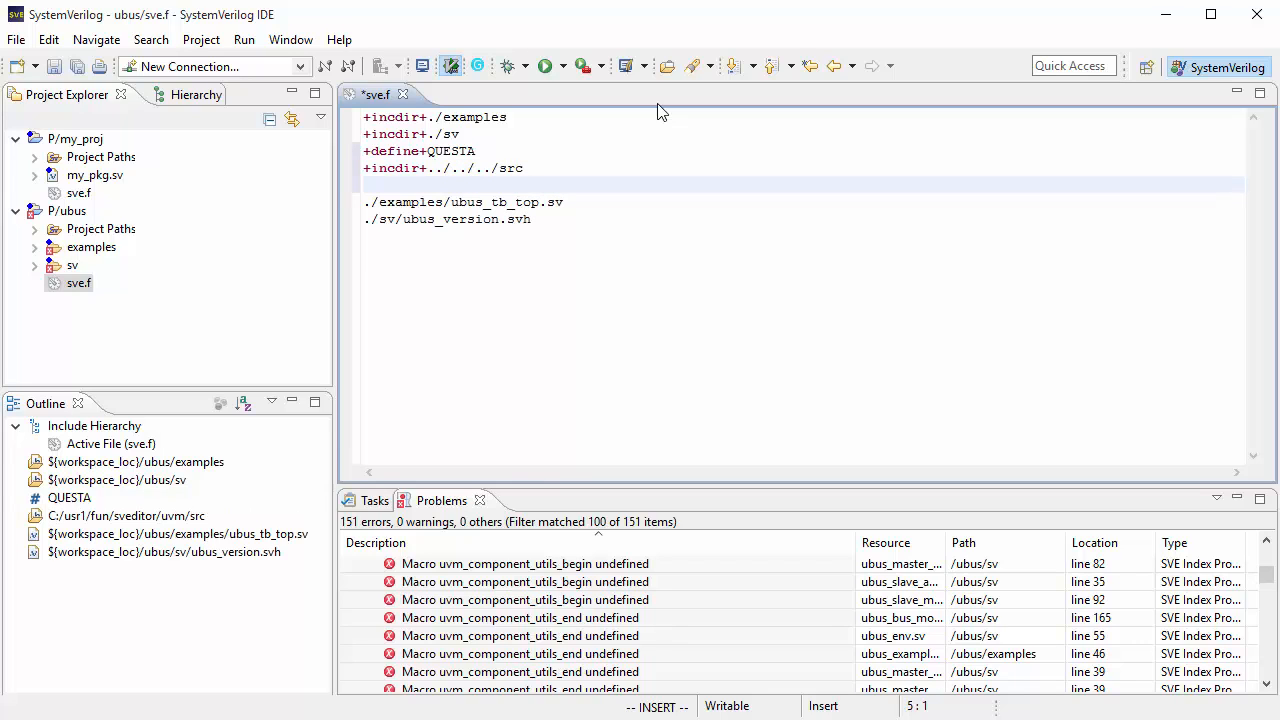
{"action": "type", "text": "../src/uv"}
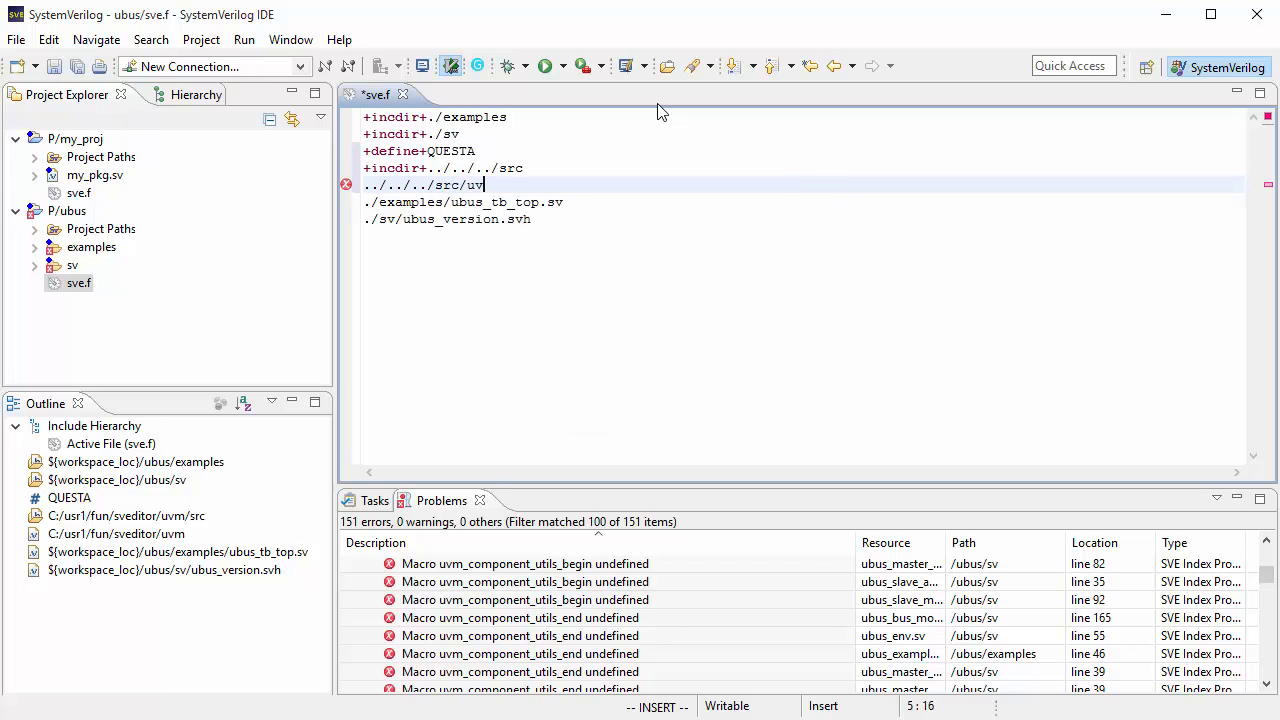
{"action": "type", "text": "m"}
{"action": "key", "text": "Down"}
{"action": "key", "text": "Down"}
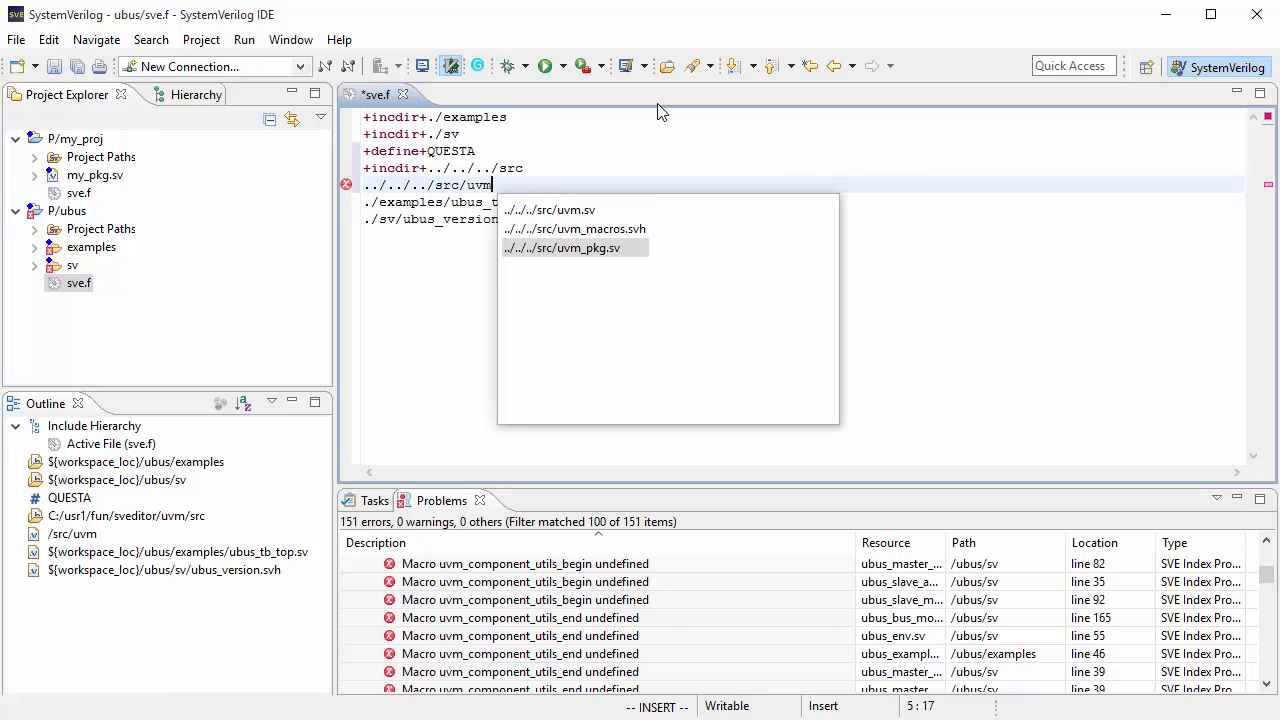
{"action": "key", "text": "Return"}
{"action": "key", "text": "Escape"}
{"action": "type", "text": ":w"}
{"action": "key", "text": "Return"}
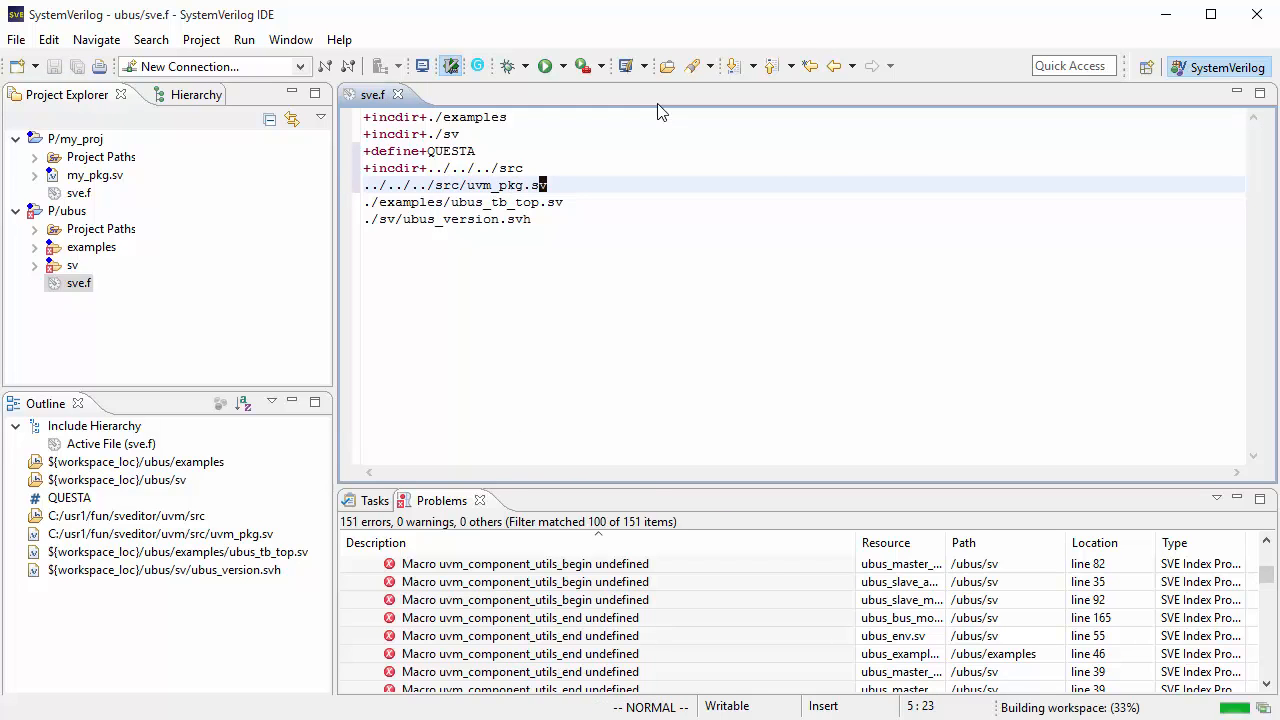
Step: Insert blank lines around the define, include and uvm_pkg.sv block and save the filelist
{"action": "key", "text": "a"}
{"action": "key", "text": "Return"}
{"action": "key", "text": "Escape"}
{"action": "key", "text": "k"}
{"action": "key", "text": "k"}
{"action": "key", "text": "k"}
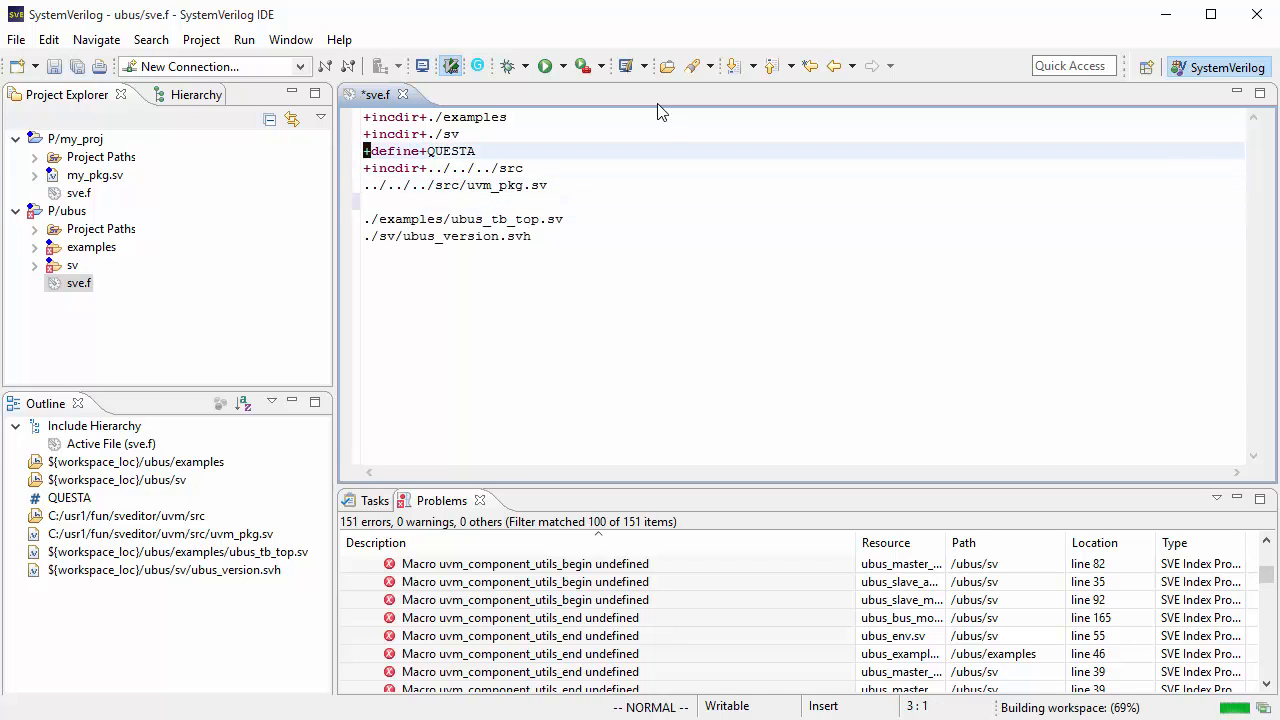
{"action": "key", "text": "k"}
{"action": "key", "text": "o"}
{"action": "key", "text": "Escape"}
{"action": "type", "text": ":w"}
{"action": "key", "text": "Return"}
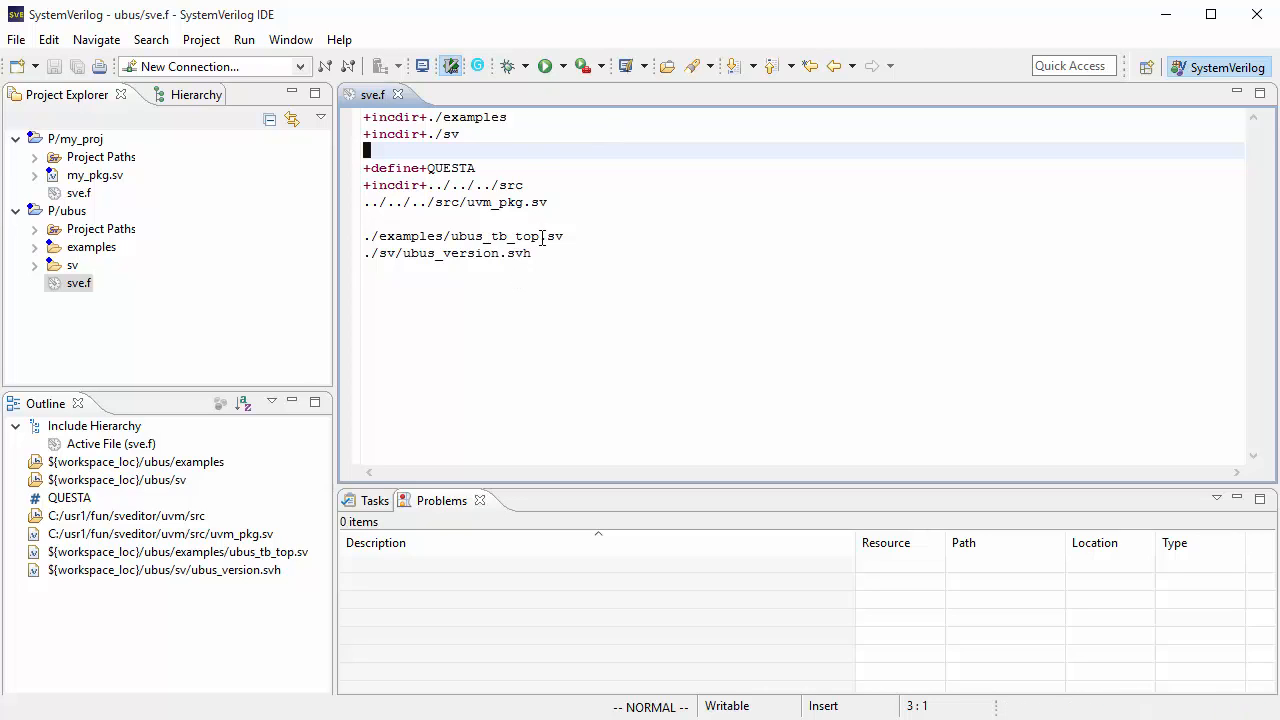
Step: Clean all projects again so the ubus project rebuilds
{"action": "left_click", "coordinate": [200, 40]}
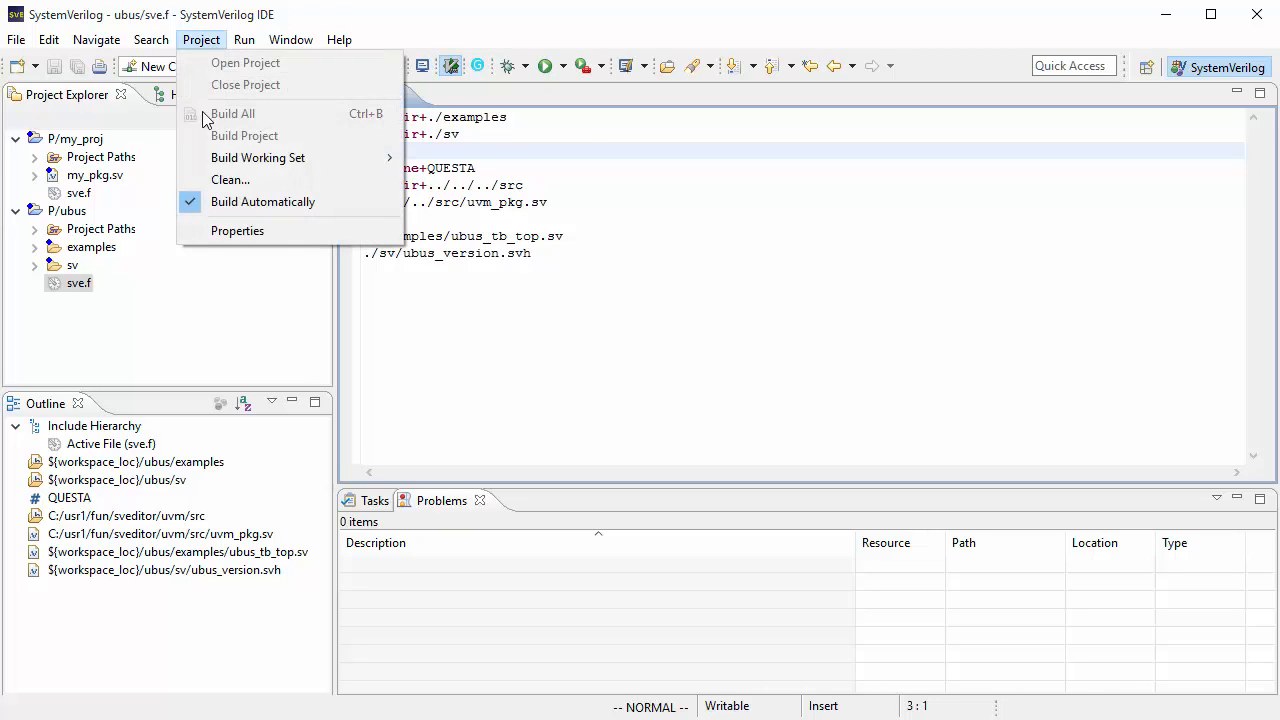
{"action": "left_click", "coordinate": [215, 182]}
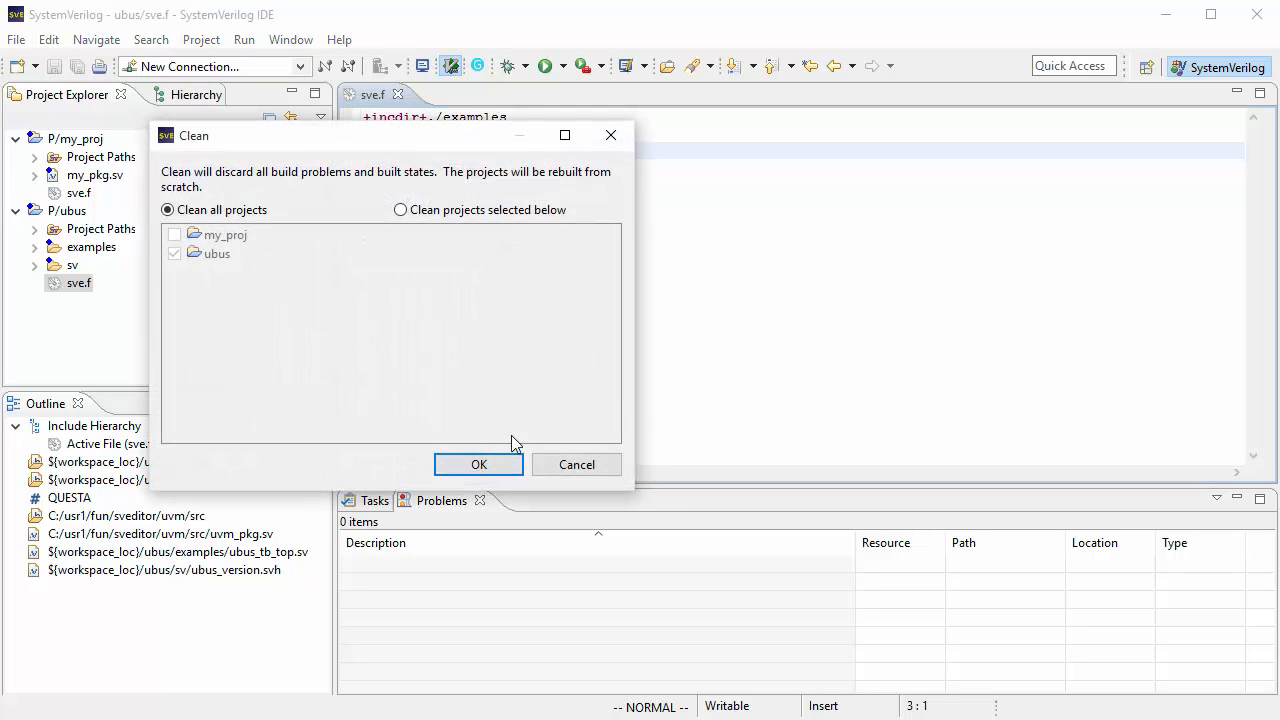
{"action": "left_click", "coordinate": [488, 462]}
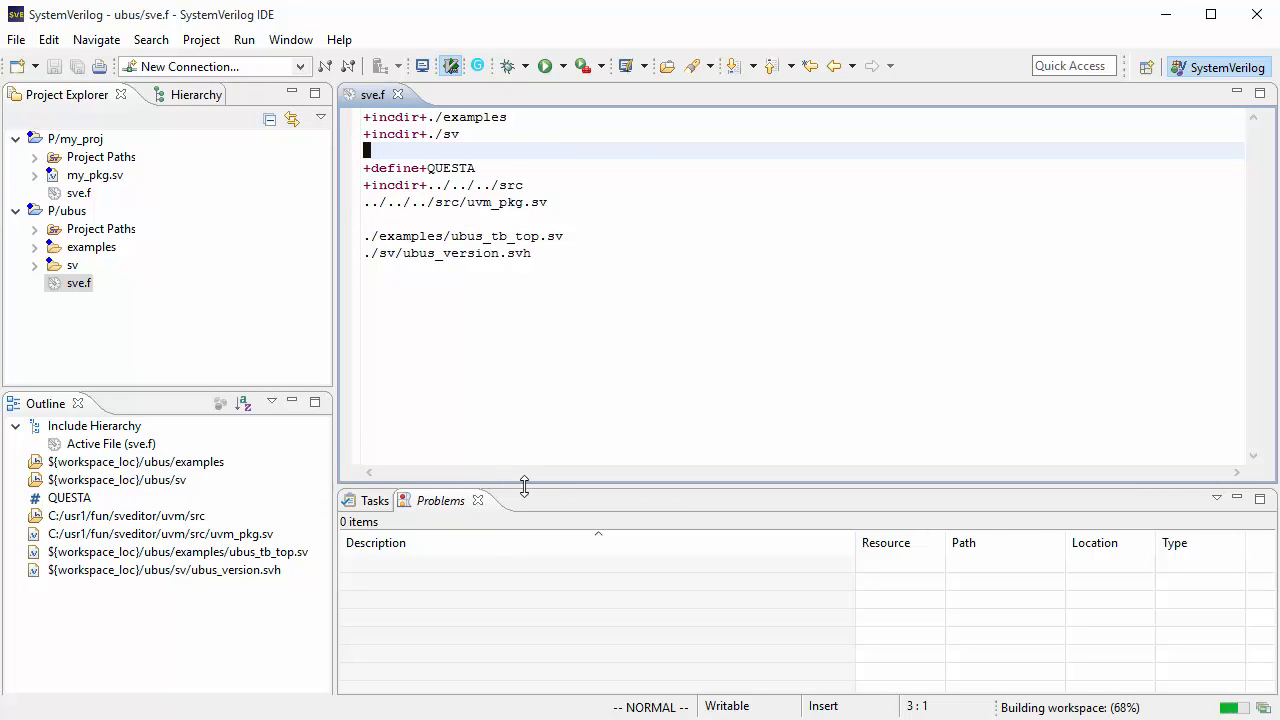
{"action": "left_click_drag", "start_coordinate": [523, 486], "coordinate": [526, 426]}
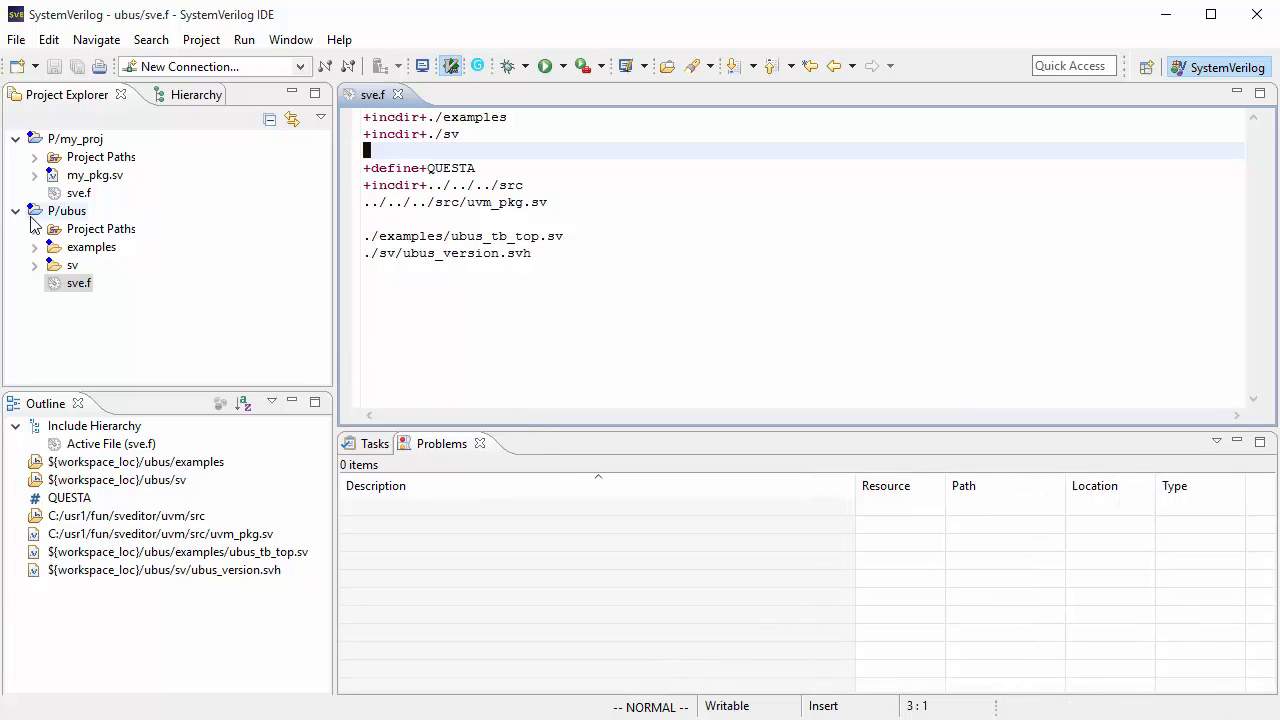